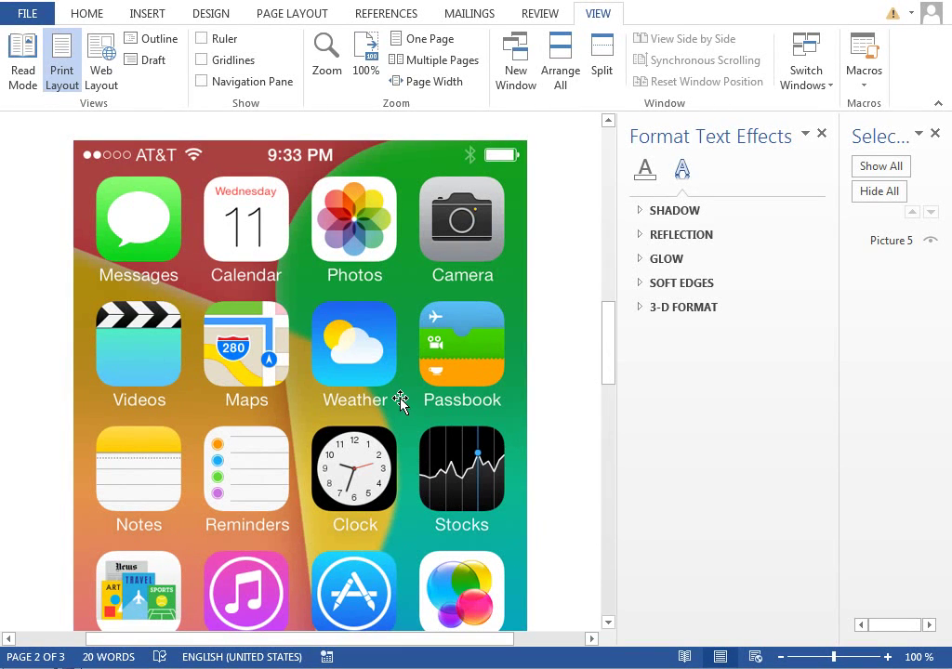
- Paste the black rounded rectangle and place it beside the Stocks icon at the picture's edge
left_click(321, 325)
key("ctrl+v")
left_click_drag(115, 183, 446, 481)
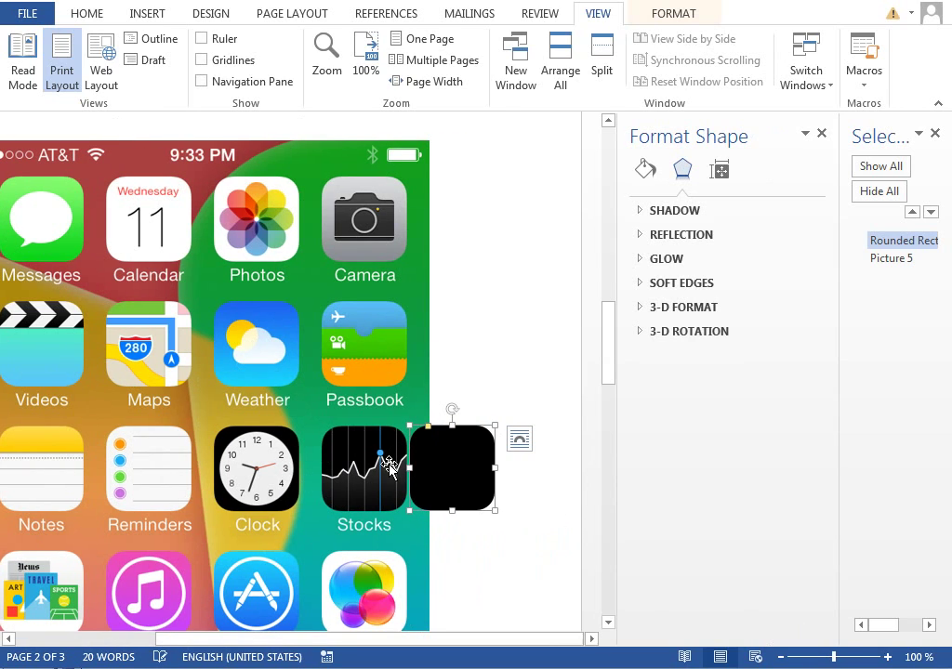
- Turn on the gridlines, align the black rounded rectangle level with the Stocks icon, and hide the gridlines again
left_click(855, 660)
left_click_drag(415, 641, 446, 641)
left_click_drag(609, 350, 615, 364)
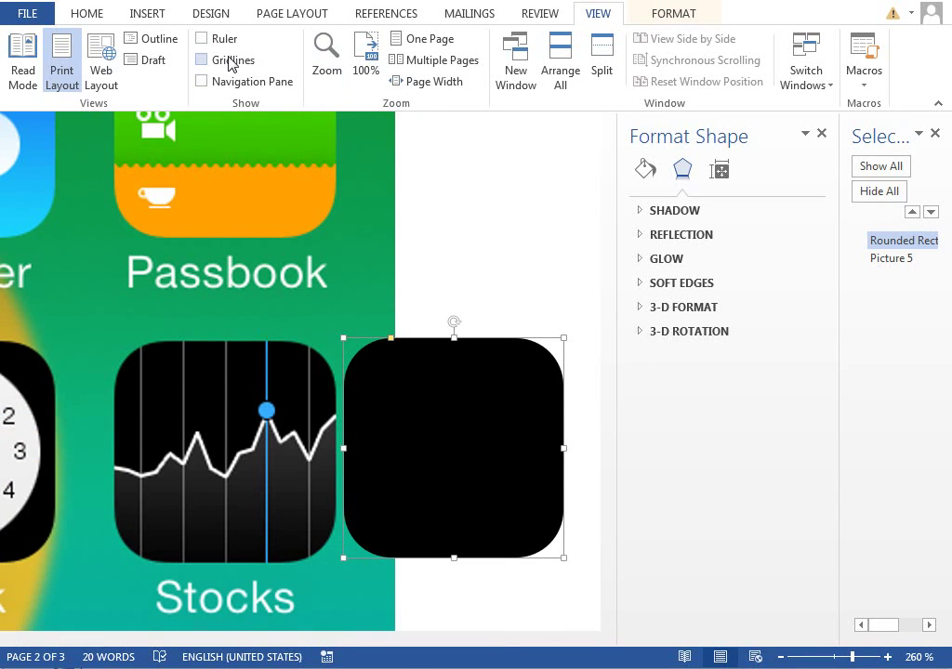
left_click(229, 62)
left_click_drag(560, 377, 537, 421)
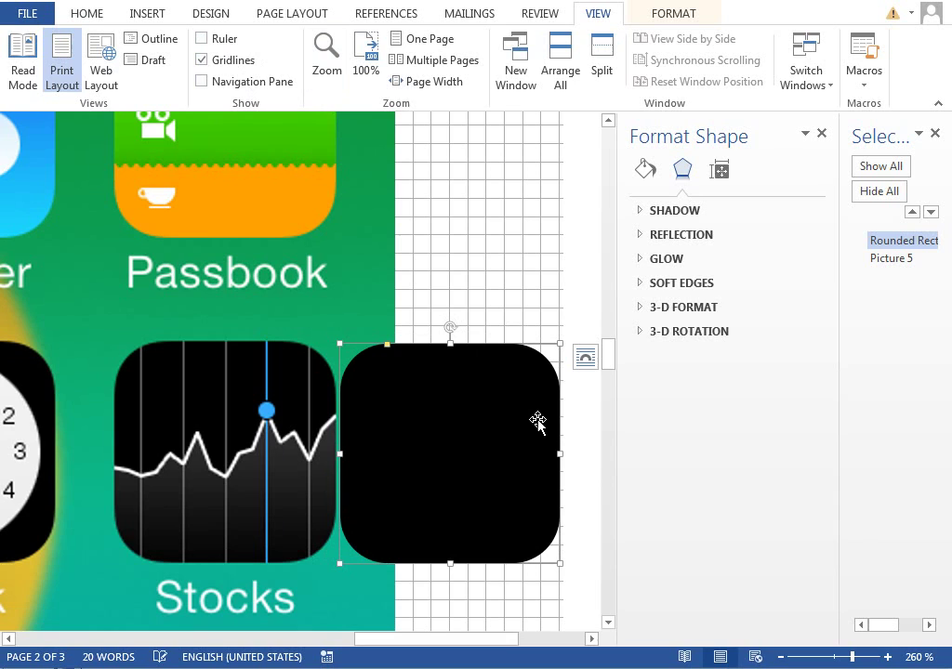
left_click_drag(610, 360, 610, 365)
left_click(230, 61)
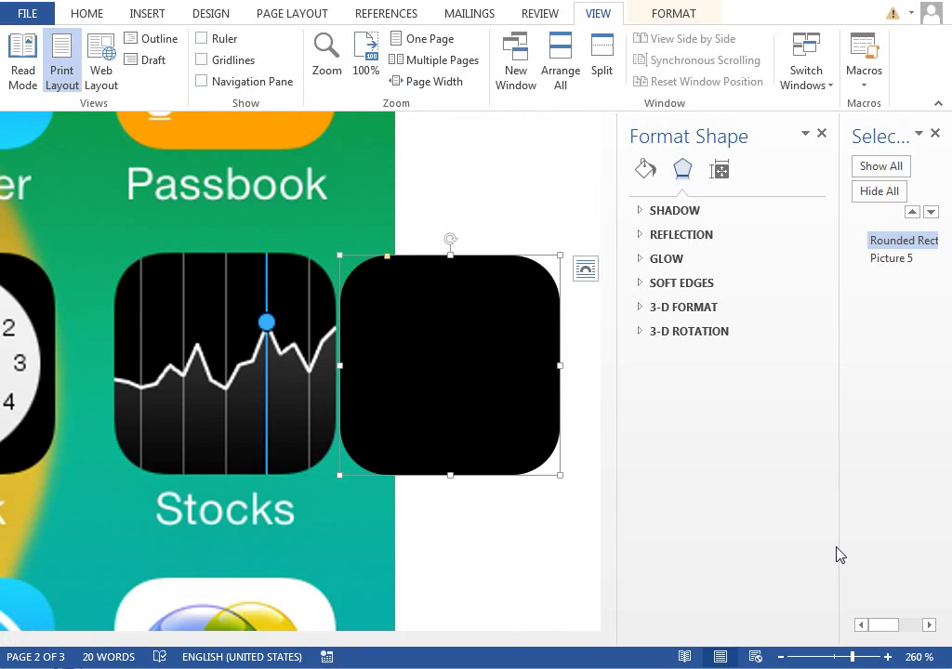
- Draw a closed freeform tracing the Stocks icon's graph line across its full width, about 24 mm wide and 11 mm high
left_click(871, 658)
left_click_drag(394, 638, 382, 642)
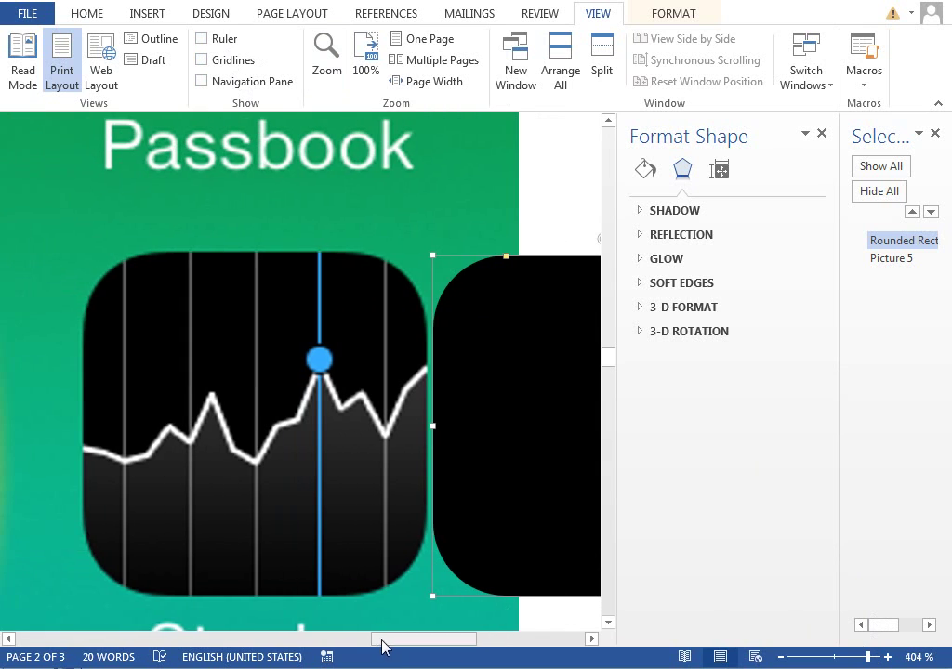
left_click_drag(611, 364, 611, 370)
left_click(144, 15)
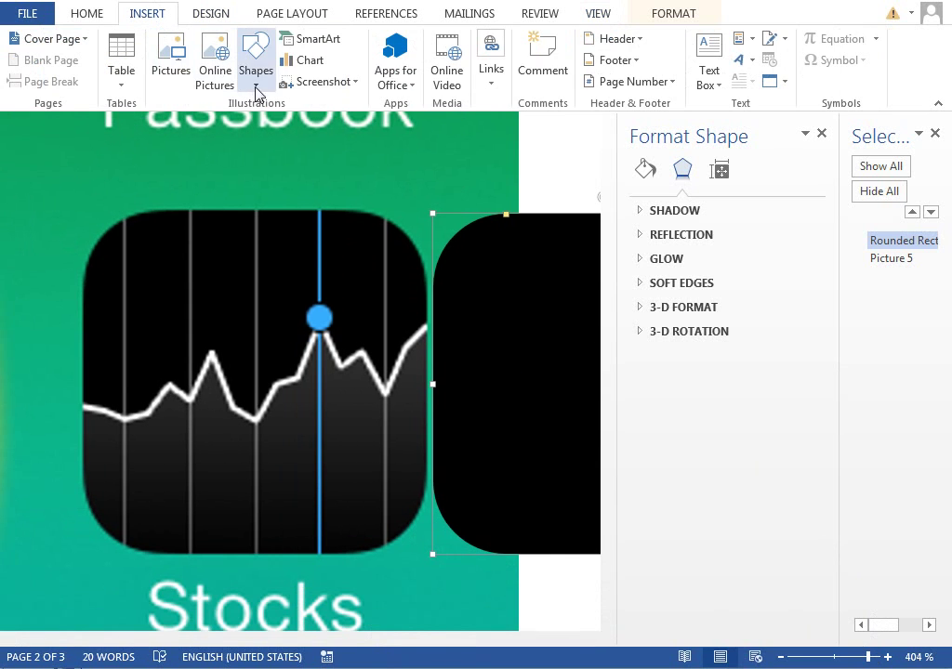
left_click(256, 63)
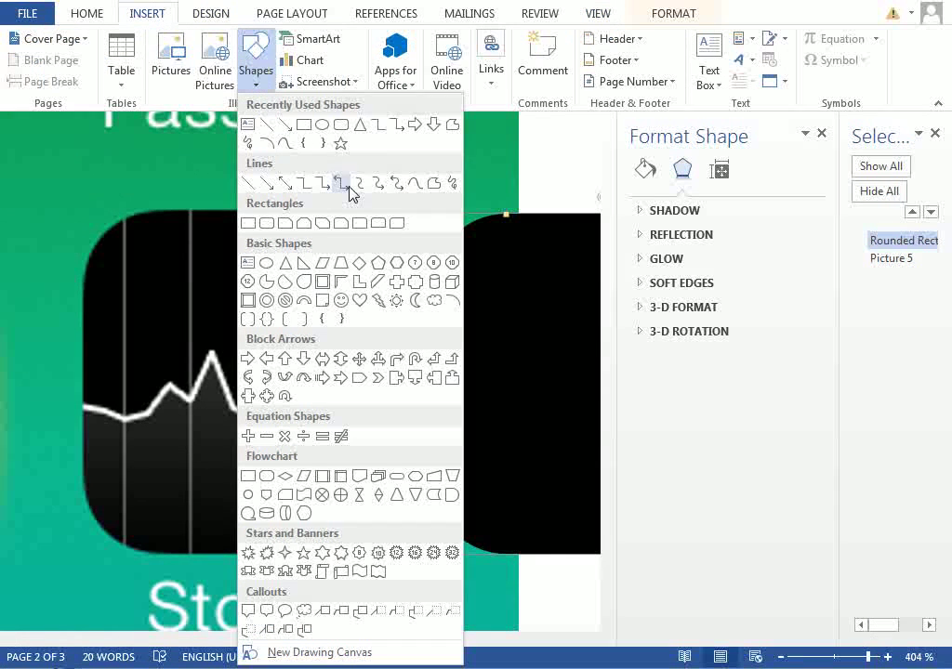
left_click(433, 184)
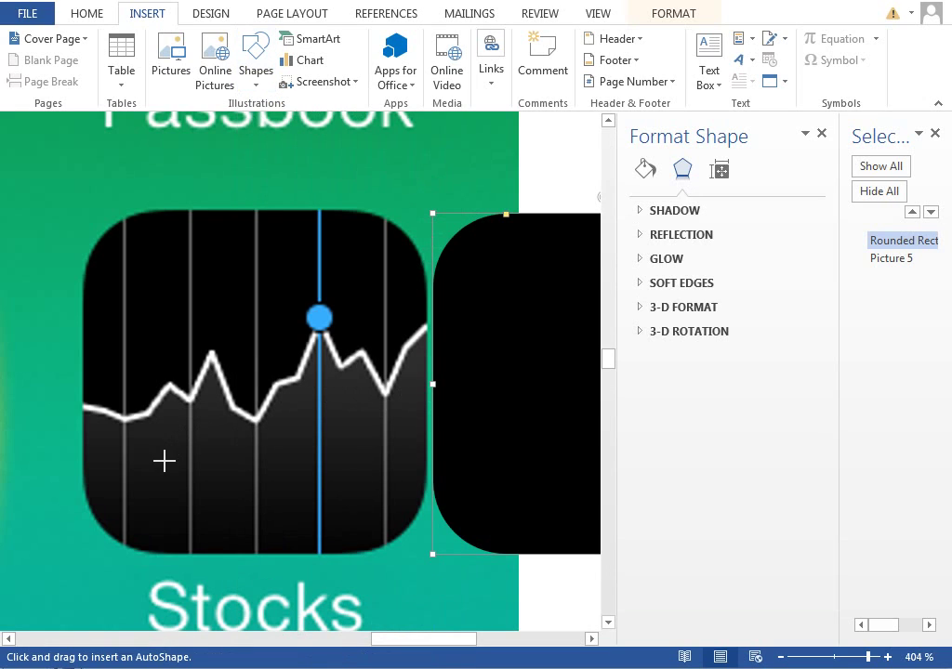
left_click(83, 463)
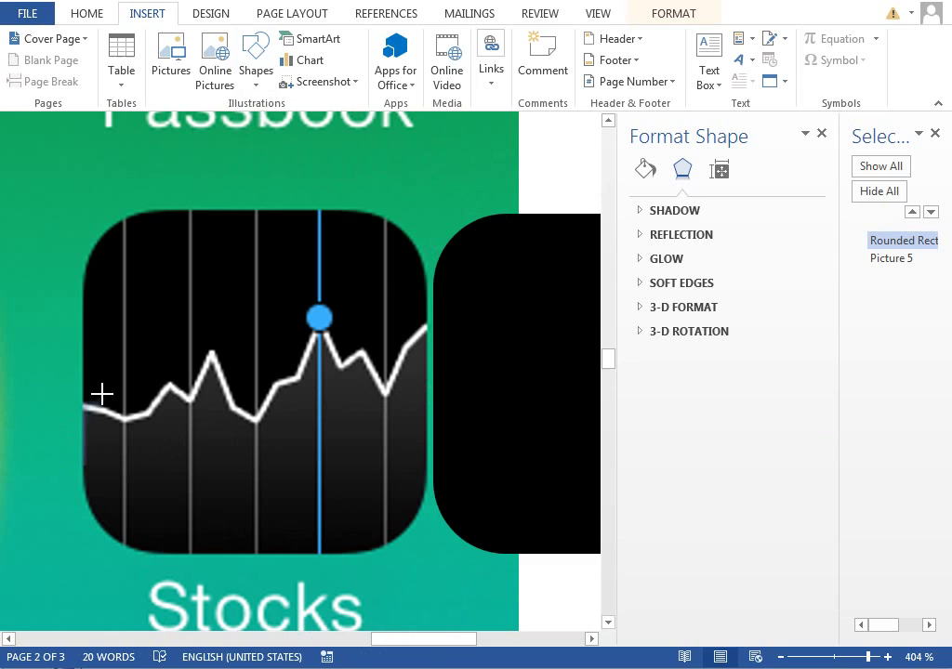
mouse_move(101, 395)
left_mouse_down()
mouse_move(117, 418)
mouse_move(148, 410)
mouse_move(164, 388)
mouse_move(183, 397)
mouse_move(213, 352)
mouse_move(240, 401)
mouse_move(233, 407)
mouse_move(257, 420)
left_mouse_up()
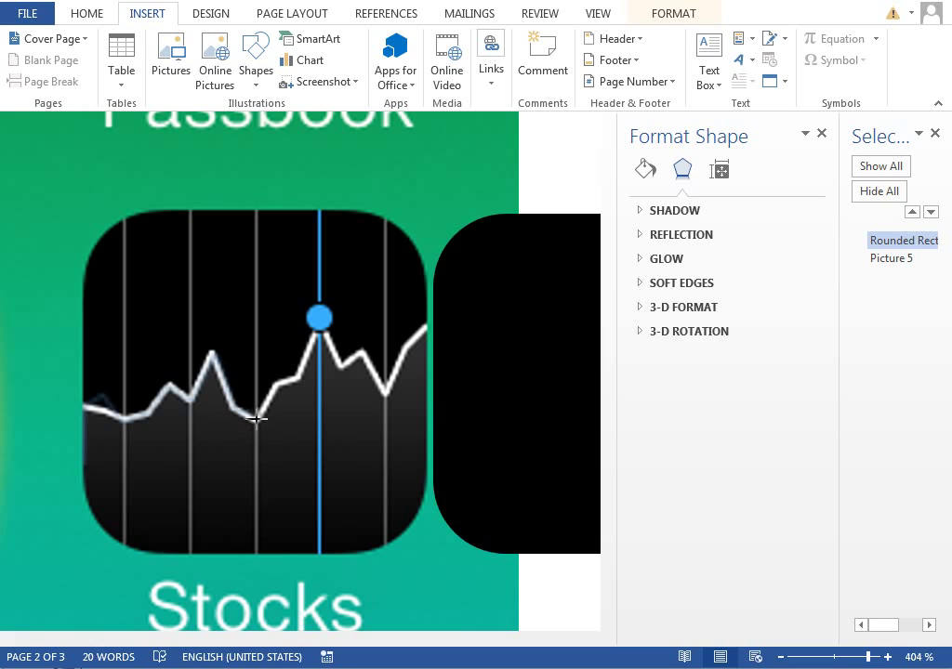
mouse_move(294, 381)
left_mouse_down()
mouse_move(330, 348)
mouse_move(362, 352)
mouse_move(384, 386)
mouse_move(420, 325)
mouse_move(416, 459)
mouse_move(428, 471)
mouse_move(86, 474)
left_mouse_up()
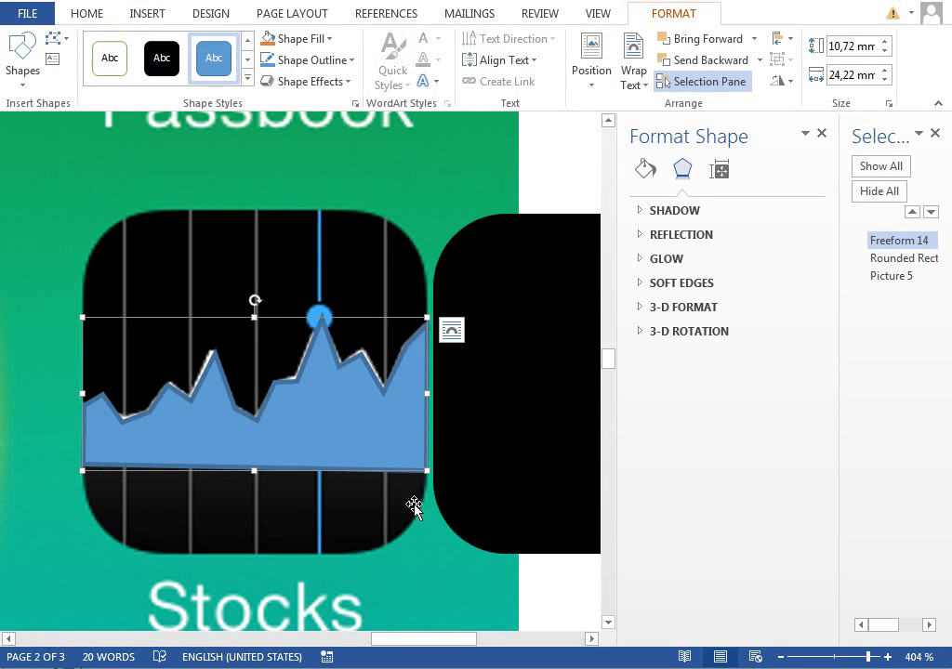
- Move the traced graph shape onto the black rounded rectangle and remove its outline
left_click_drag(415, 632, 464, 645)
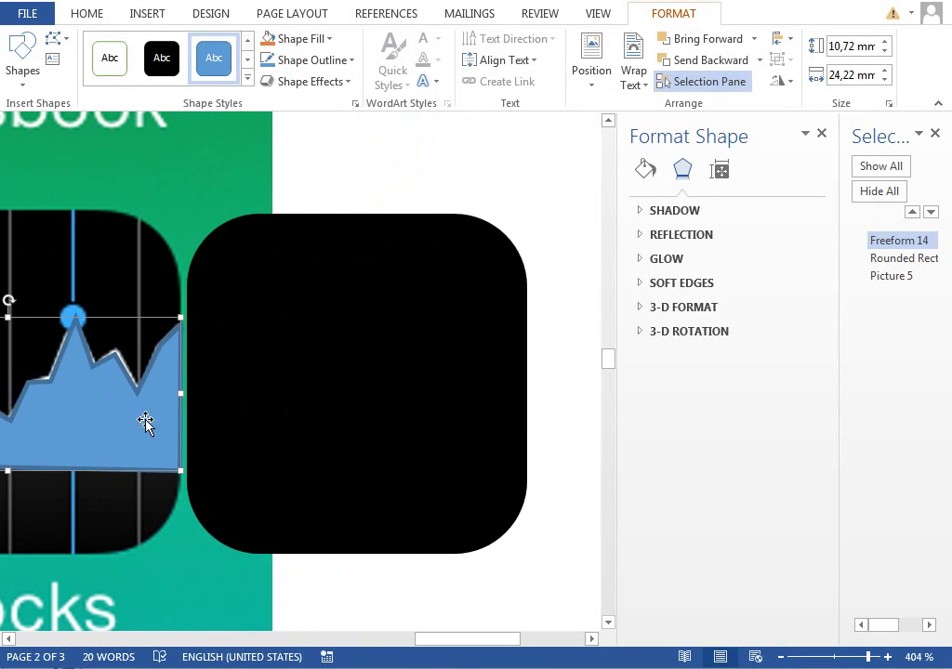
left_click_drag(277, 417, 465, 414)
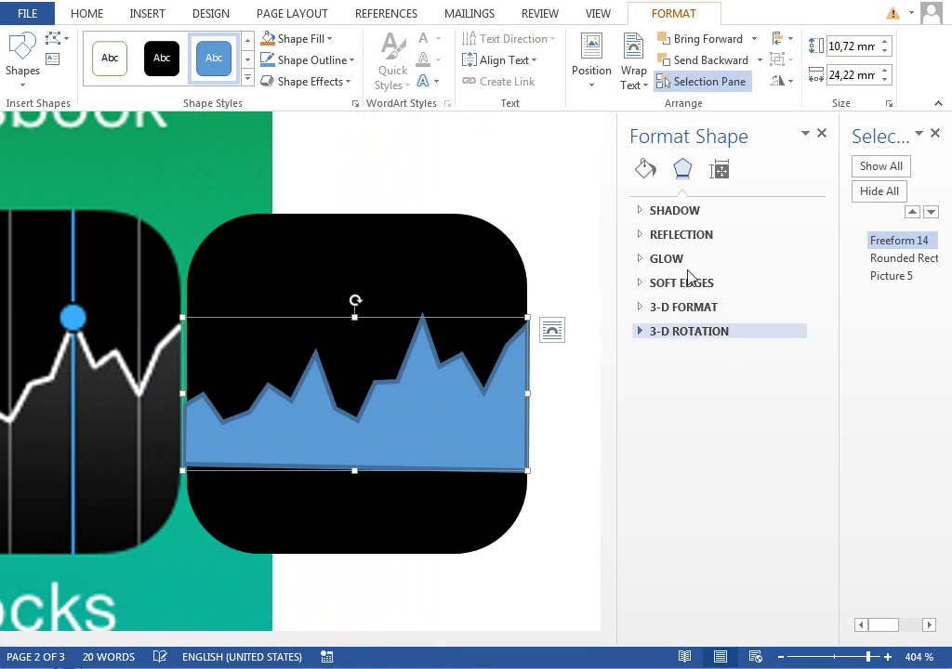
left_click(644, 170)
left_click(684, 414)
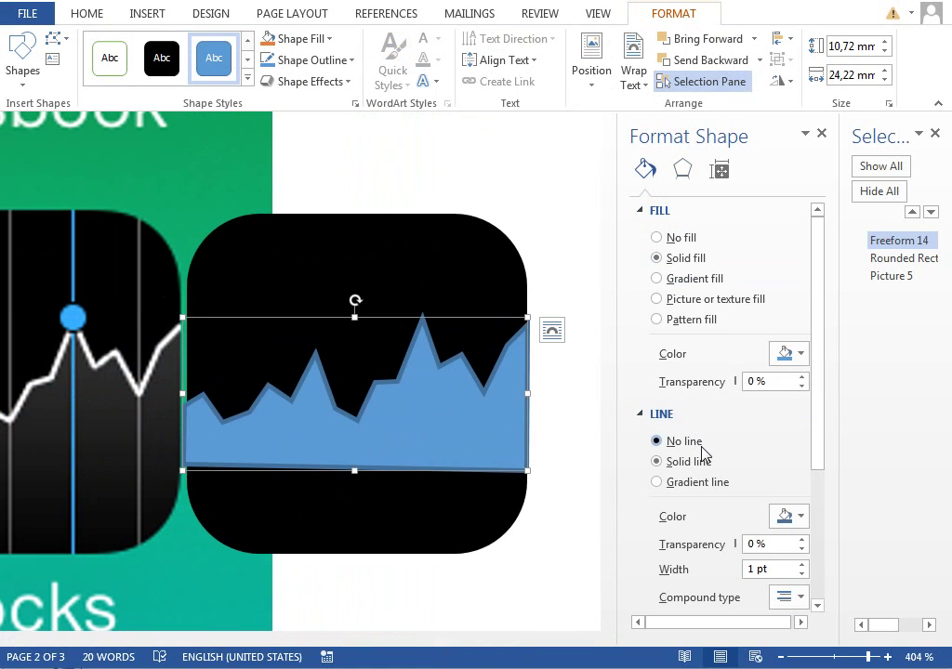
left_click(683, 441)
- Show the gridlines and edit the graph shape's points to level its bottom edge and fit its sides to the black rectangle
left_click(596, 15)
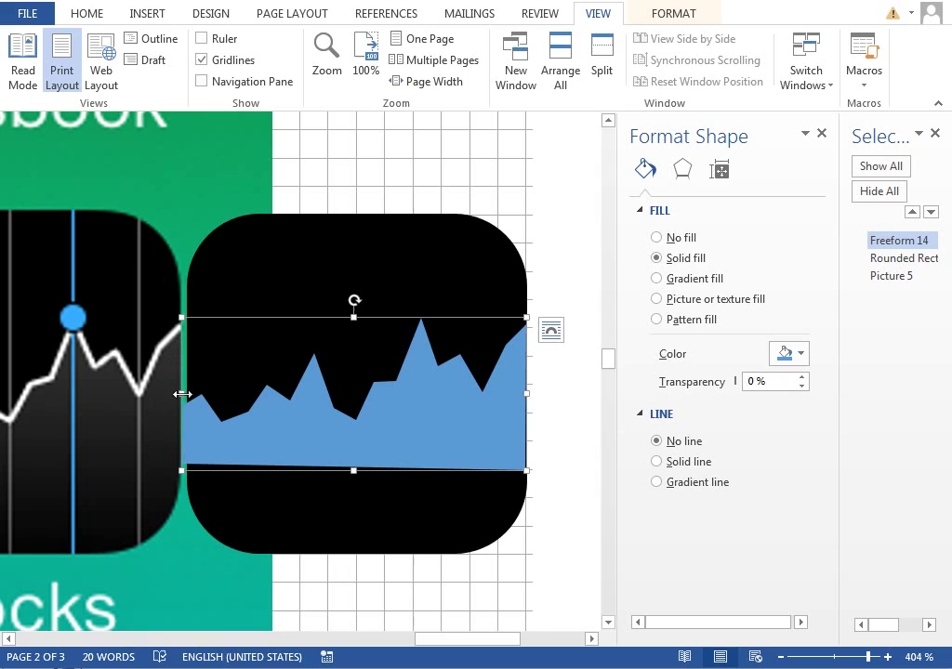
left_click(646, 14)
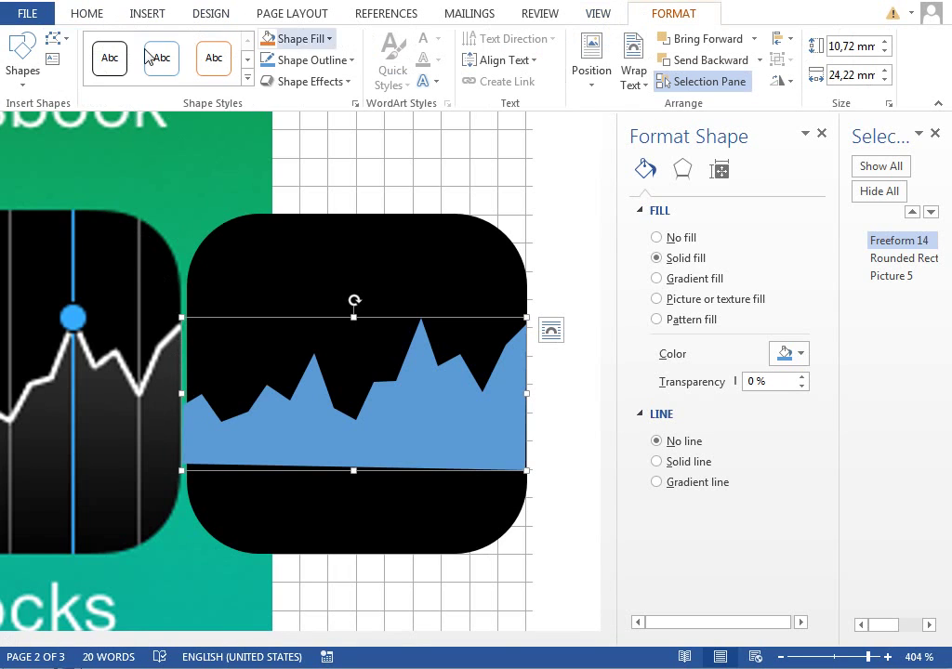
left_click(58, 38)
left_click(91, 85)
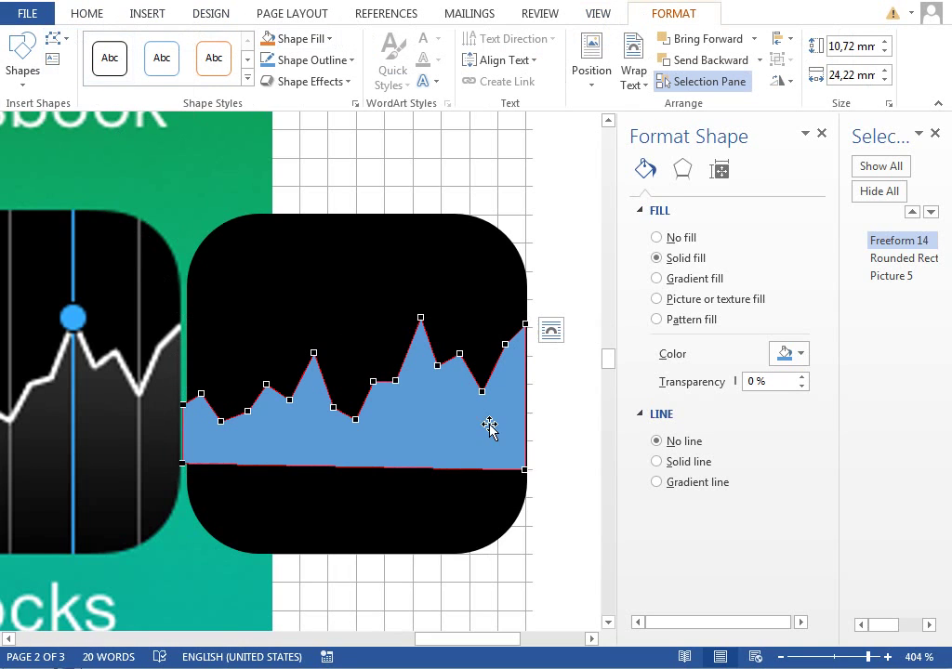
left_click(526, 469)
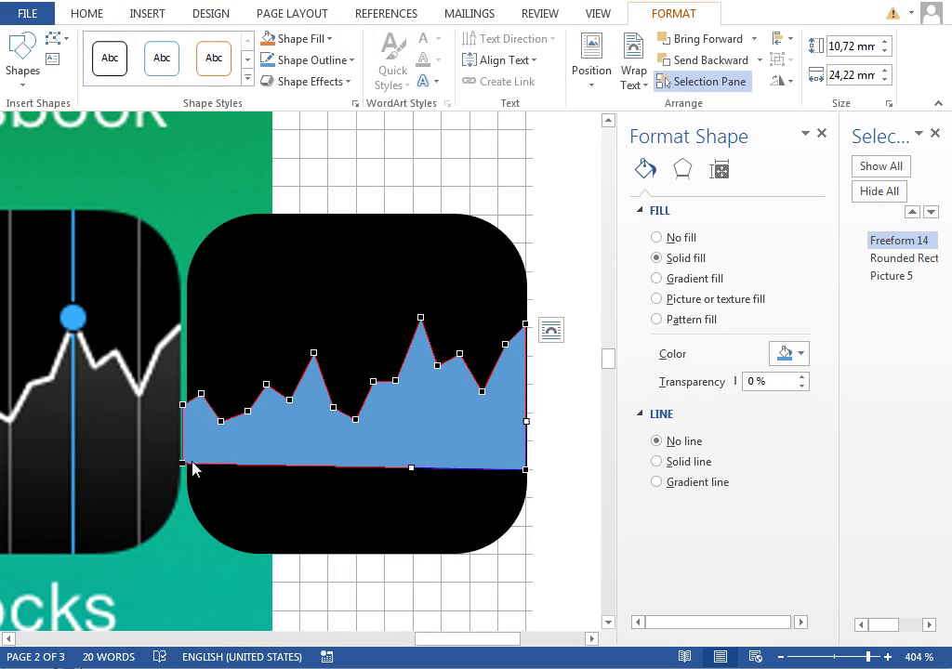
left_click_drag(192, 464, 187, 470)
left_click(185, 404)
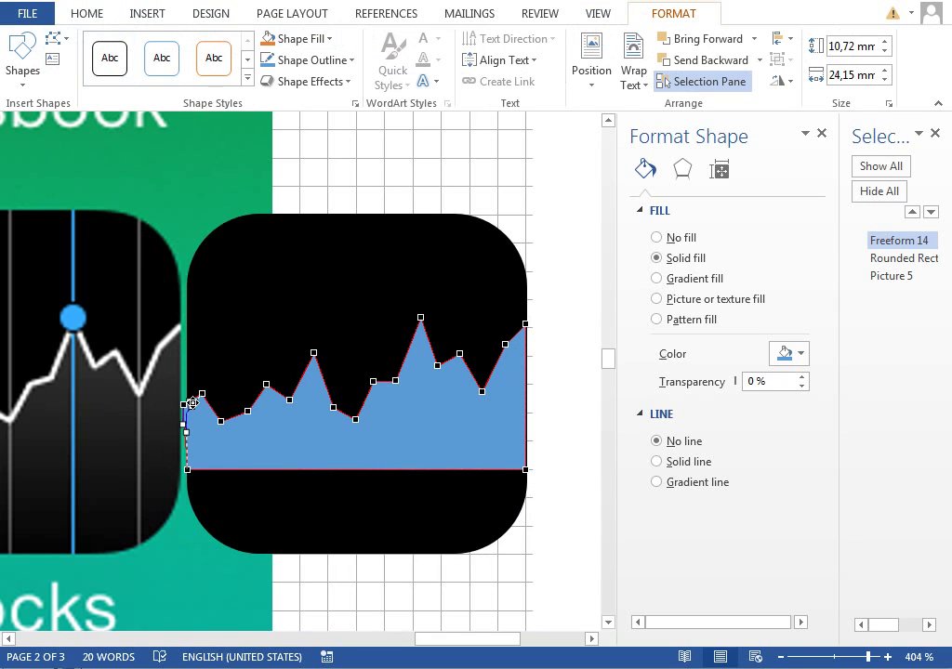
left_click_drag(192, 404, 188, 413)
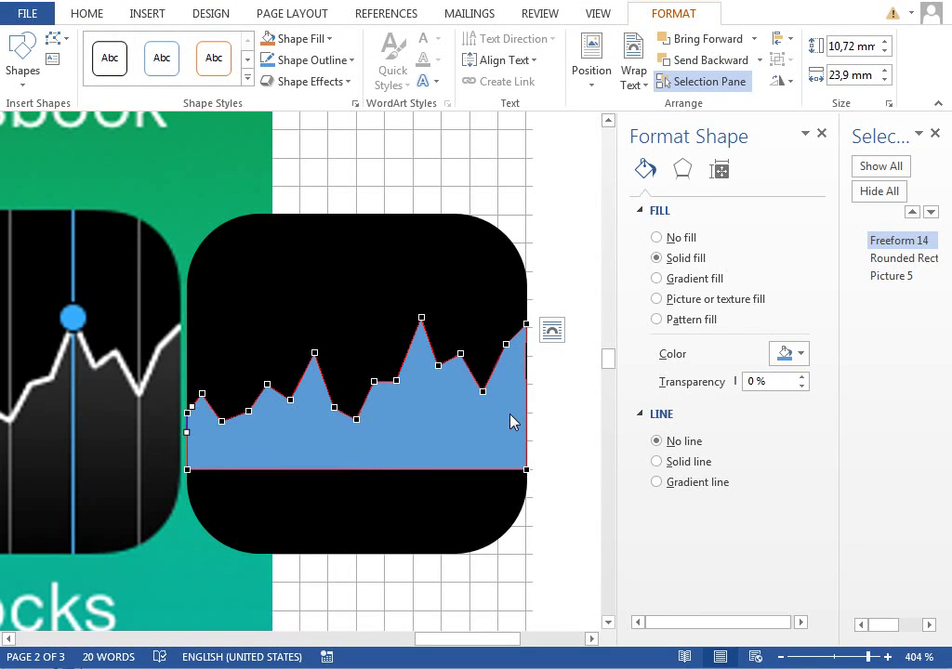
left_click(525, 322)
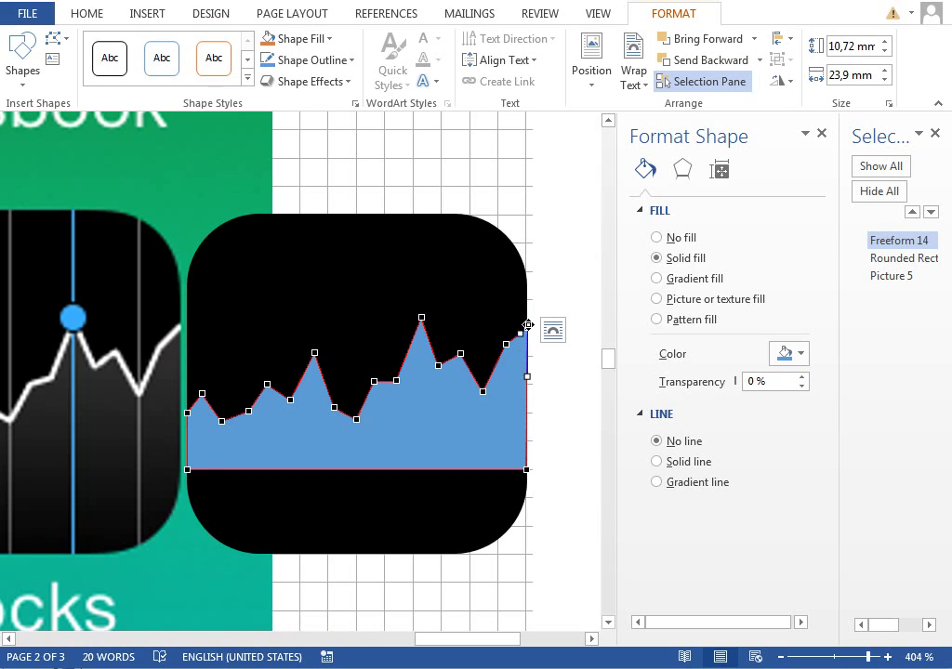
left_click(557, 365)
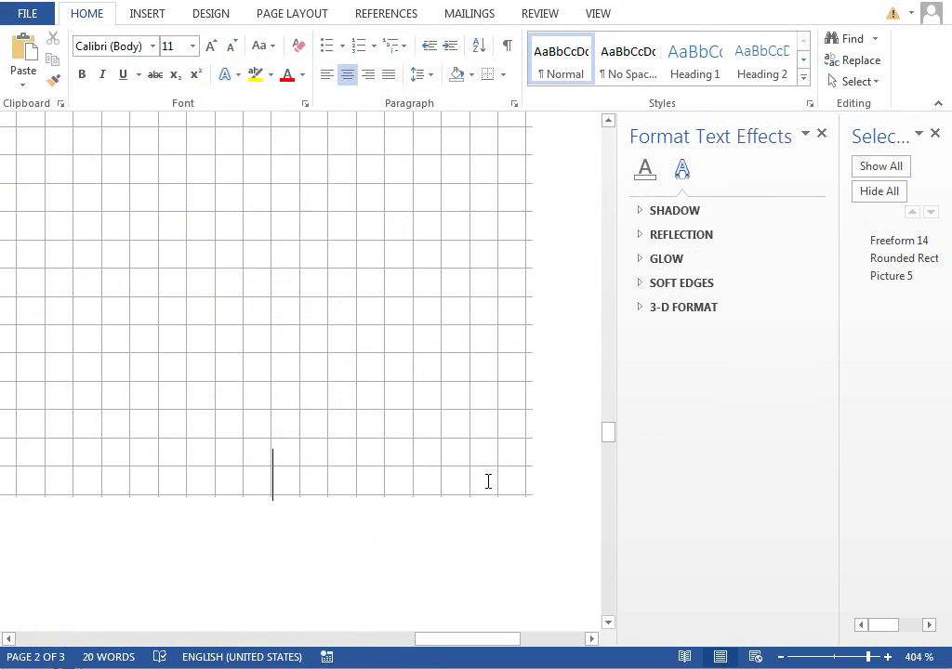
scroll(486, 479, "up", 8)
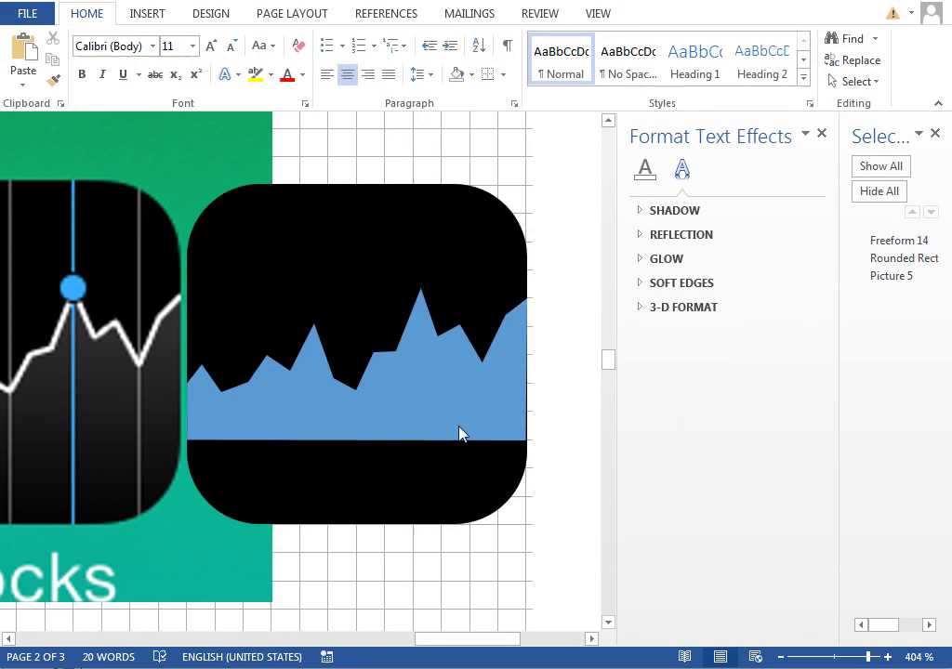
- Duplicate the graph shape and place the copy directly above the original, aligned with its sides
left_click(455, 425)
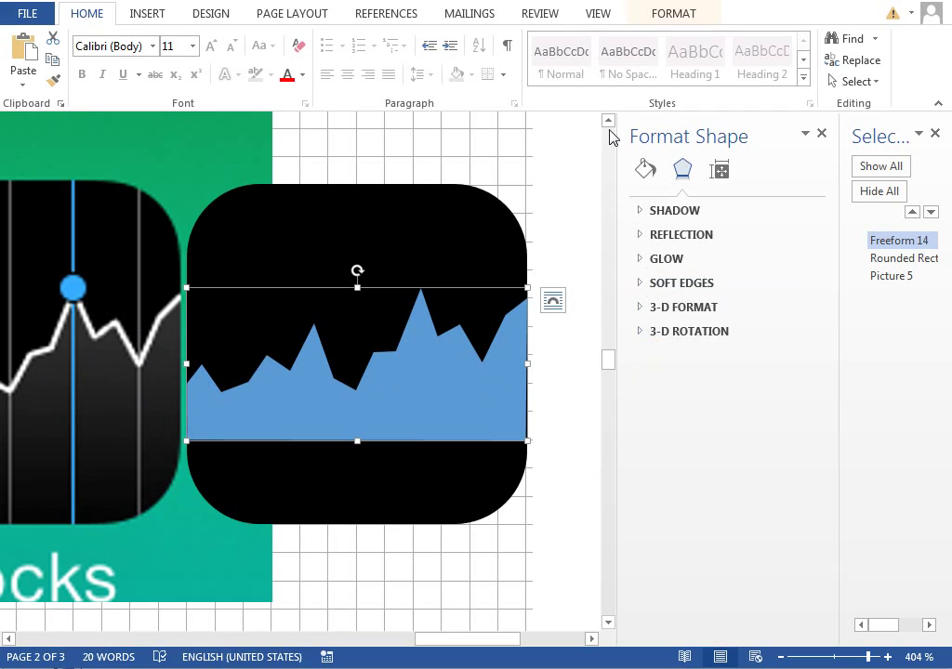
scroll(609, 125, "up", 1)
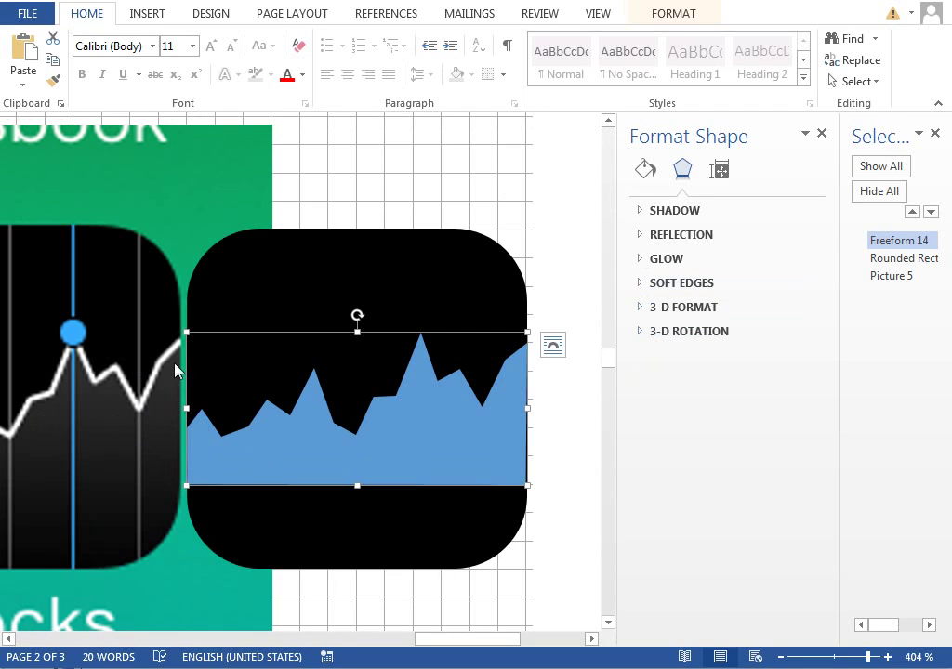
key("ctrl+v")
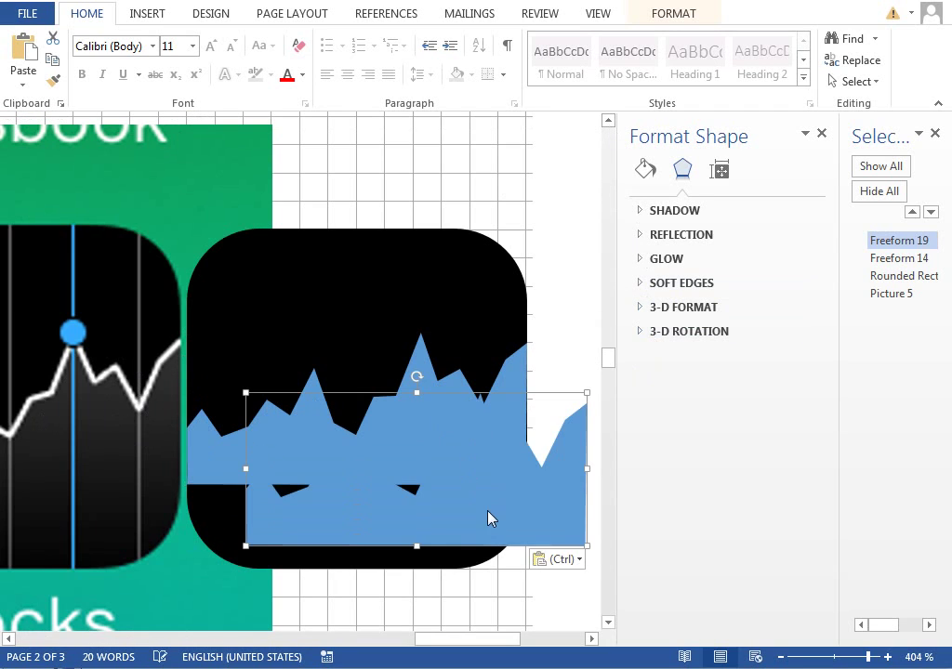
left_click_drag(488, 516, 426, 268)
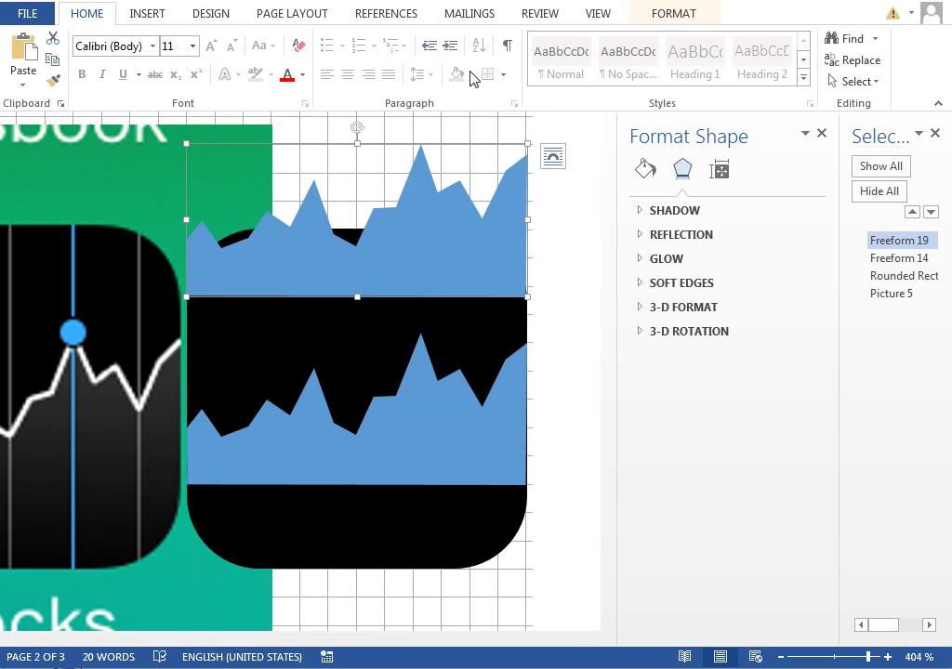
- Edit the copy's points, opening its path at the lower-left corner and moving the loose end onto the lower-right corner
left_click(666, 18)
left_click(54, 38)
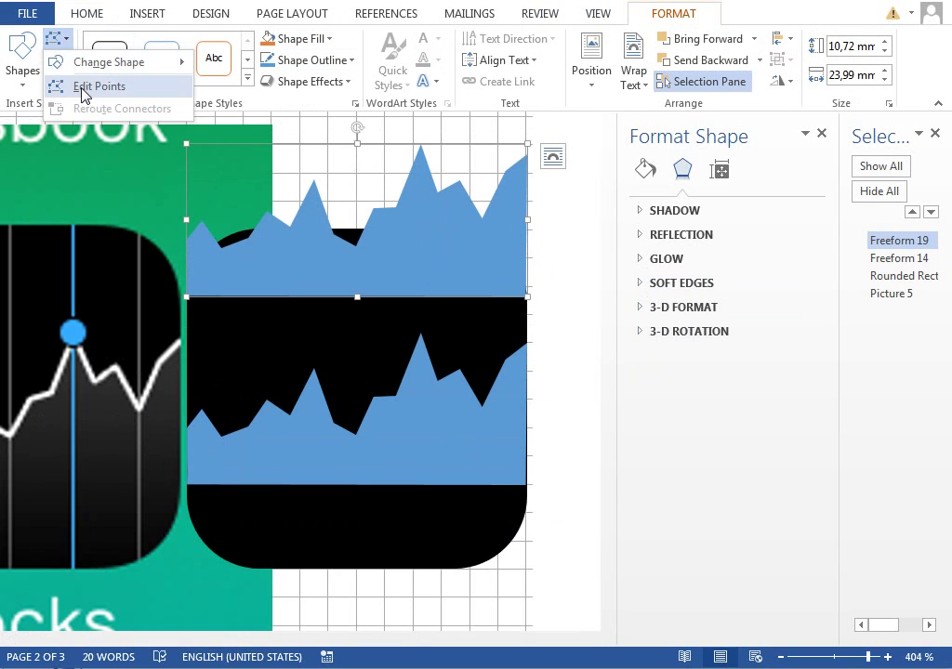
left_click(82, 86)
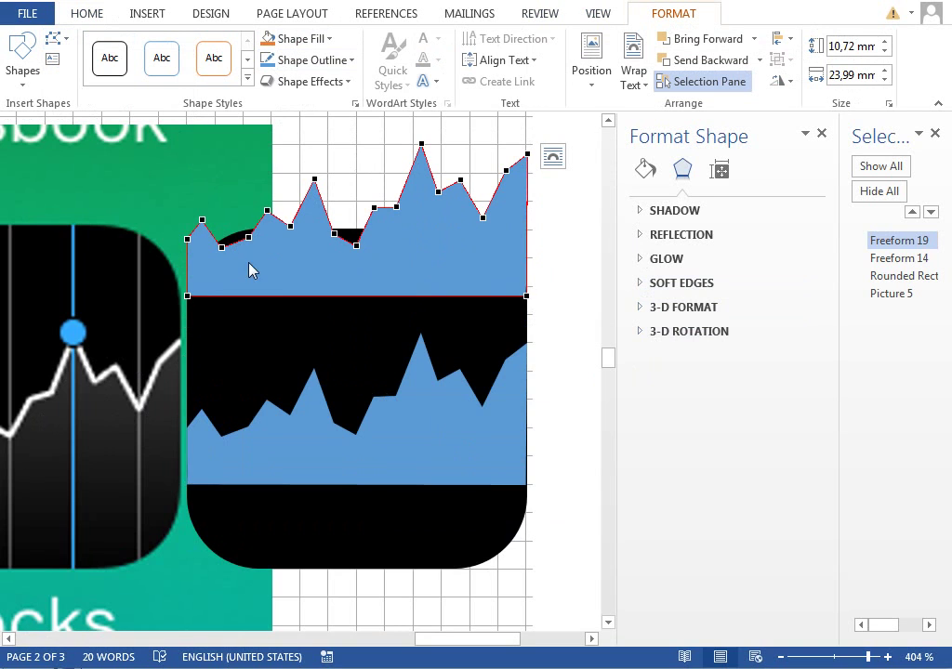
right_click(187, 296)
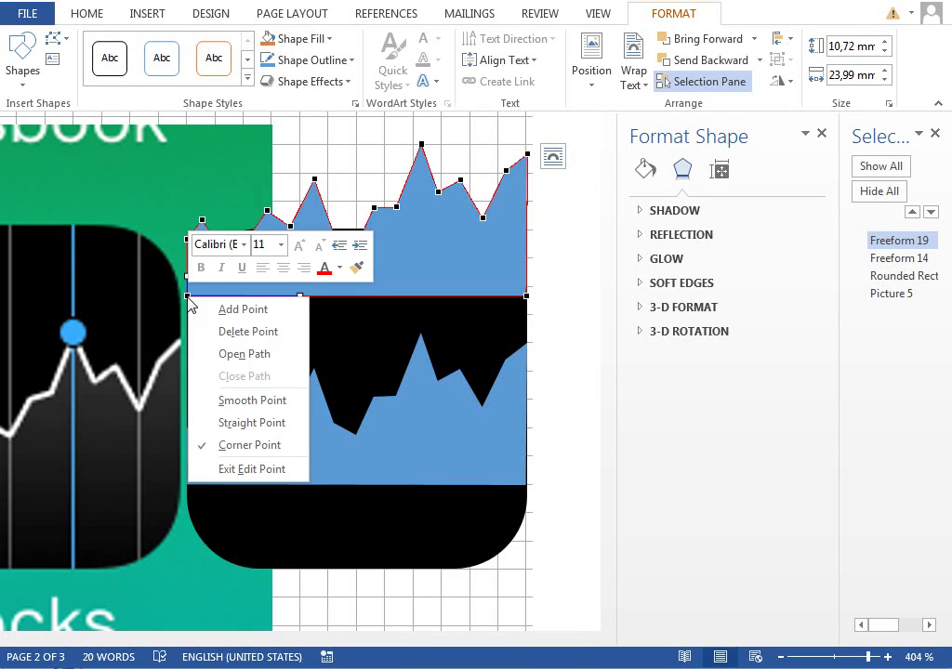
left_click(239, 355)
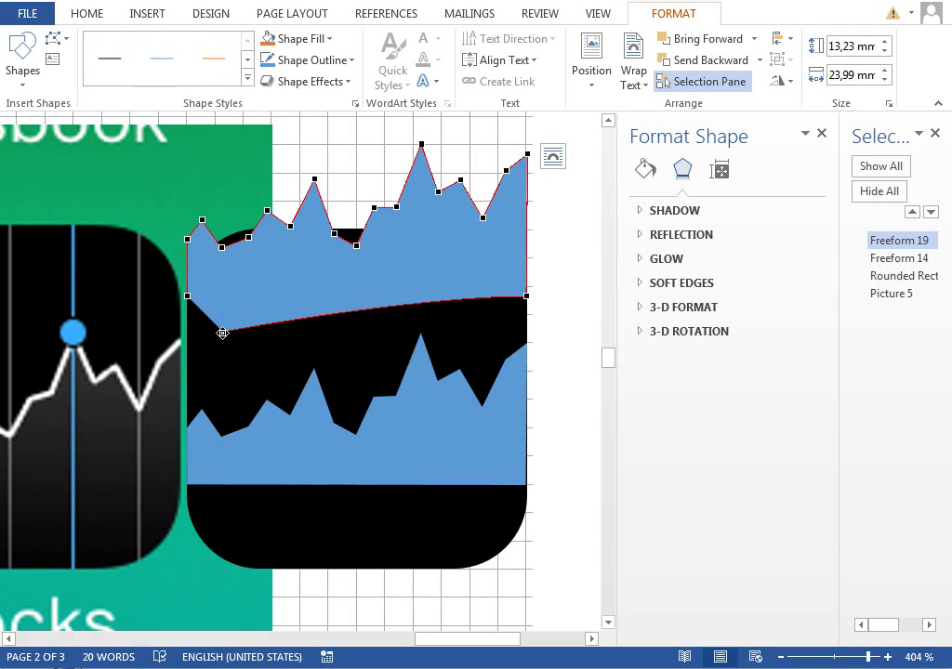
left_click_drag(222, 332, 524, 296)
- Delete the copy's bottom corner points so only the graph line is left, and set it to no fill
right_click(526, 294)
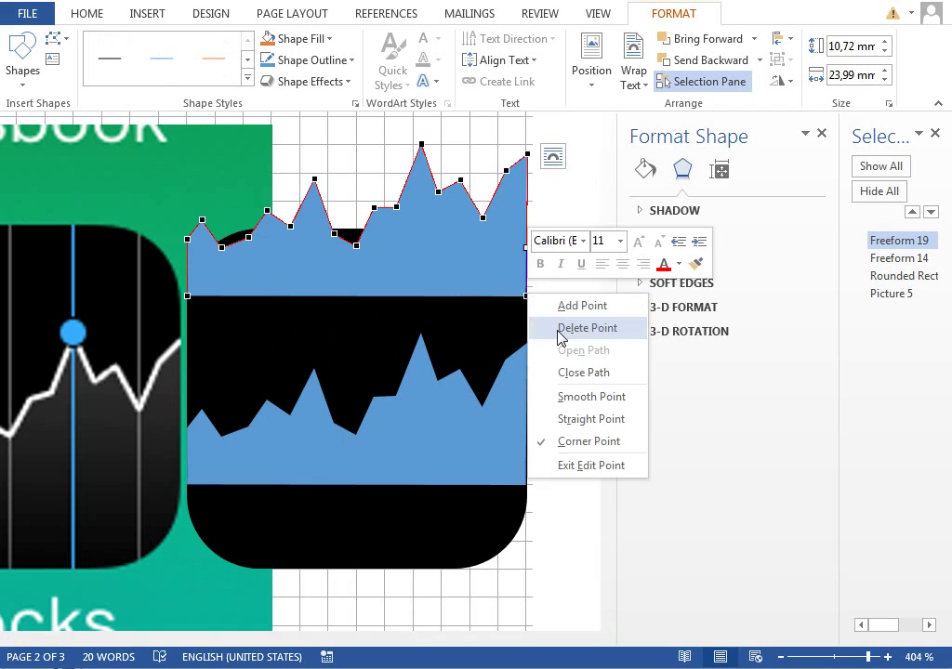
left_click(586, 327)
right_click(185, 296)
left_click(232, 333)
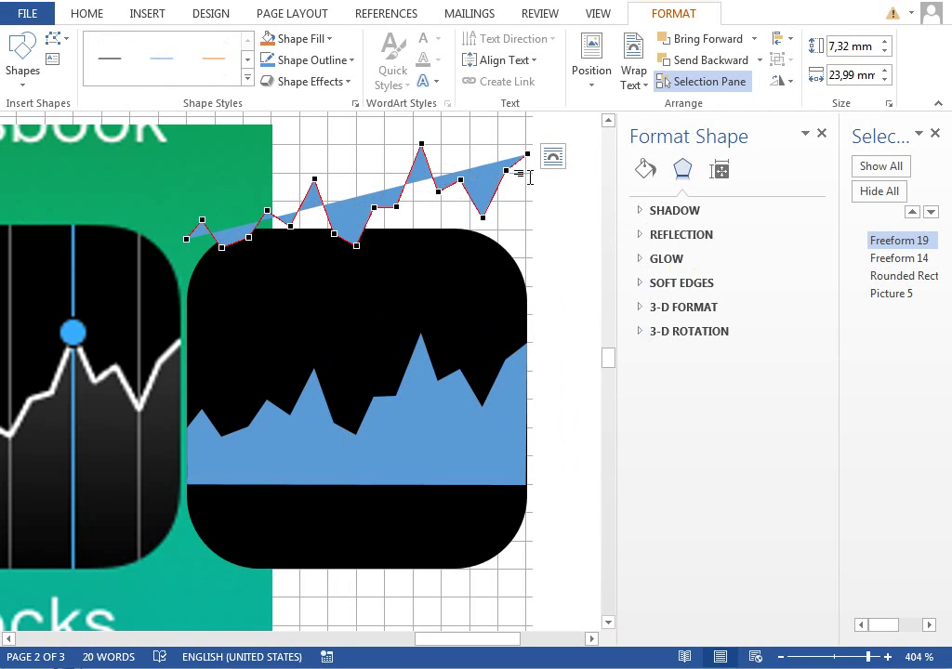
left_click(645, 168)
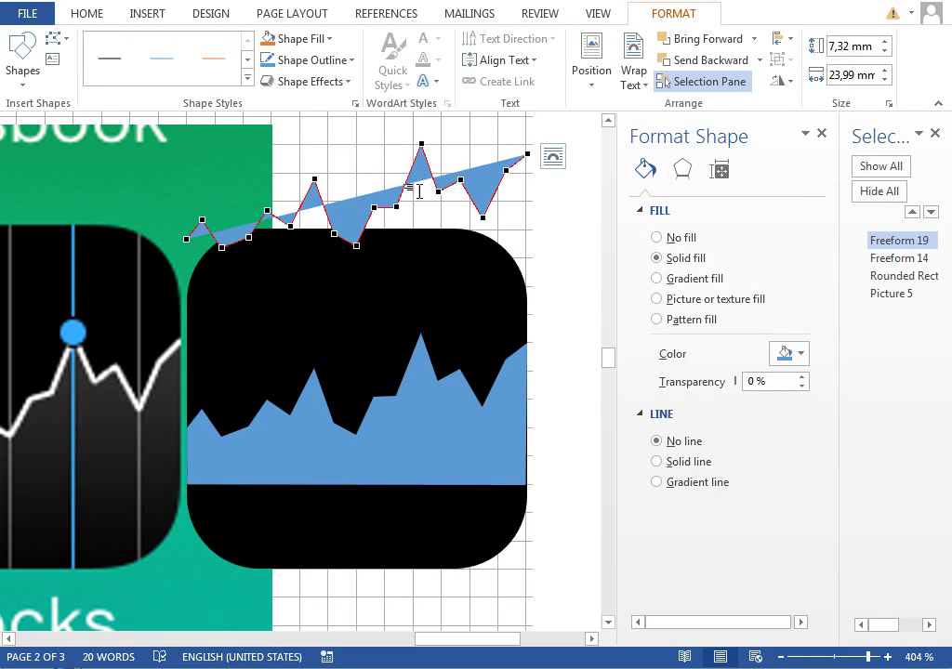
left_click(668, 239)
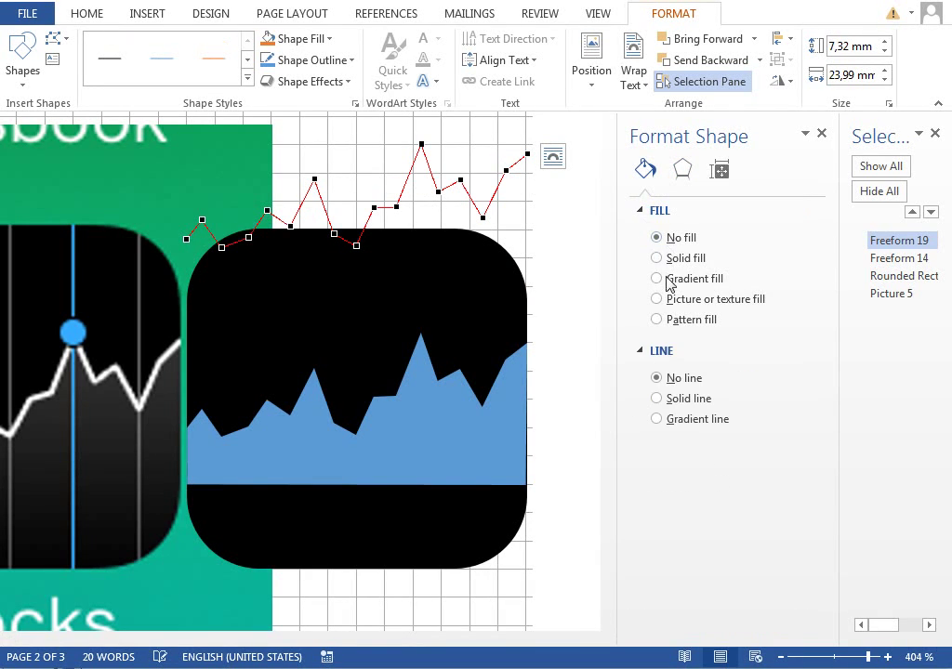
- Give the graph line a solid line and move it down over the filled graph shape inside the black rectangle
left_click(688, 399)
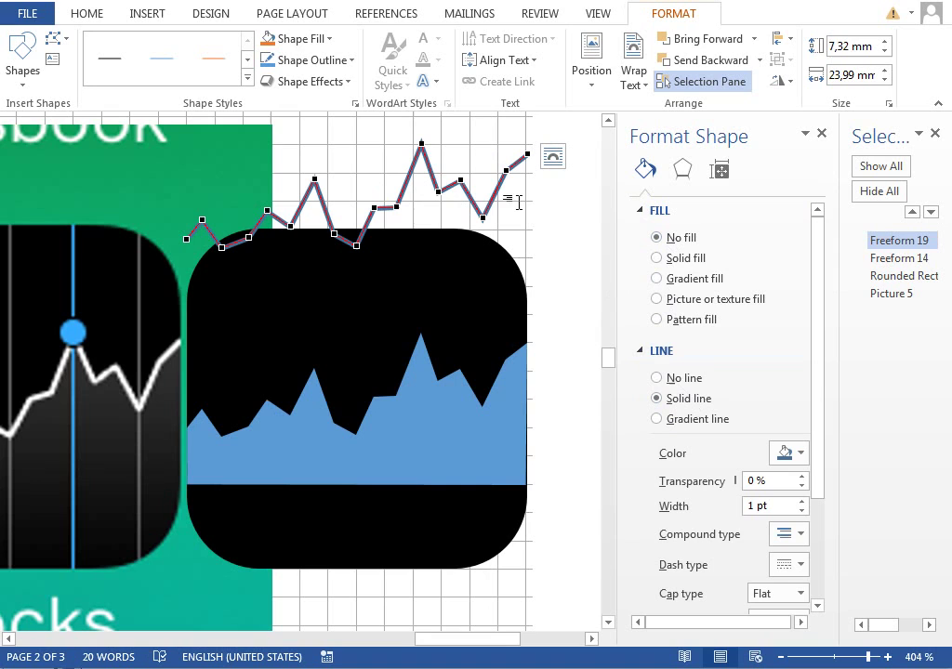
left_click(326, 146)
scroll(490, 421, "up", 5)
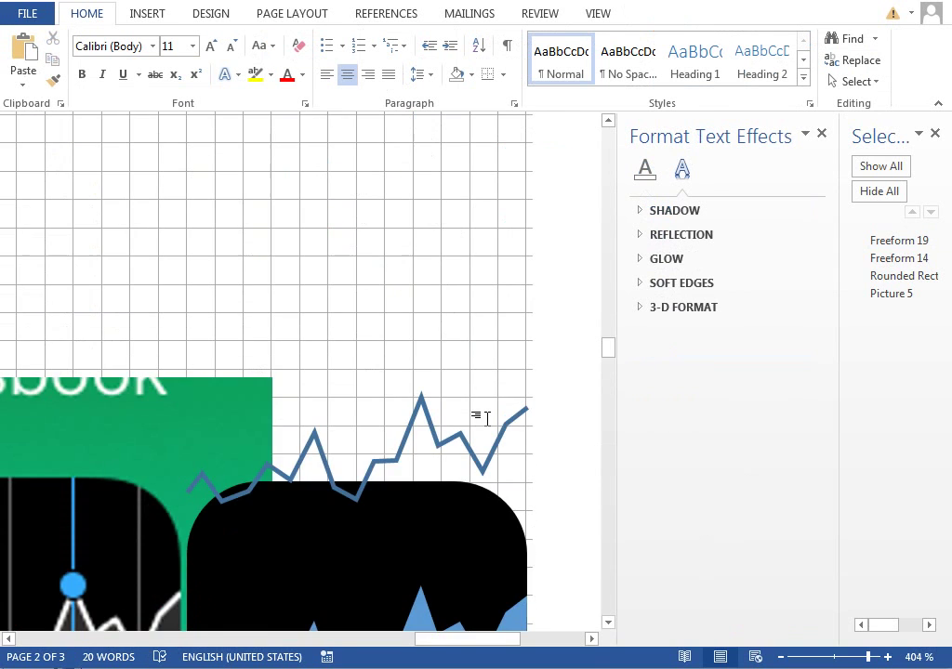
left_click_drag(395, 158, 402, 325)
key("Down")
key("Down")
key("Down")
key("Down")
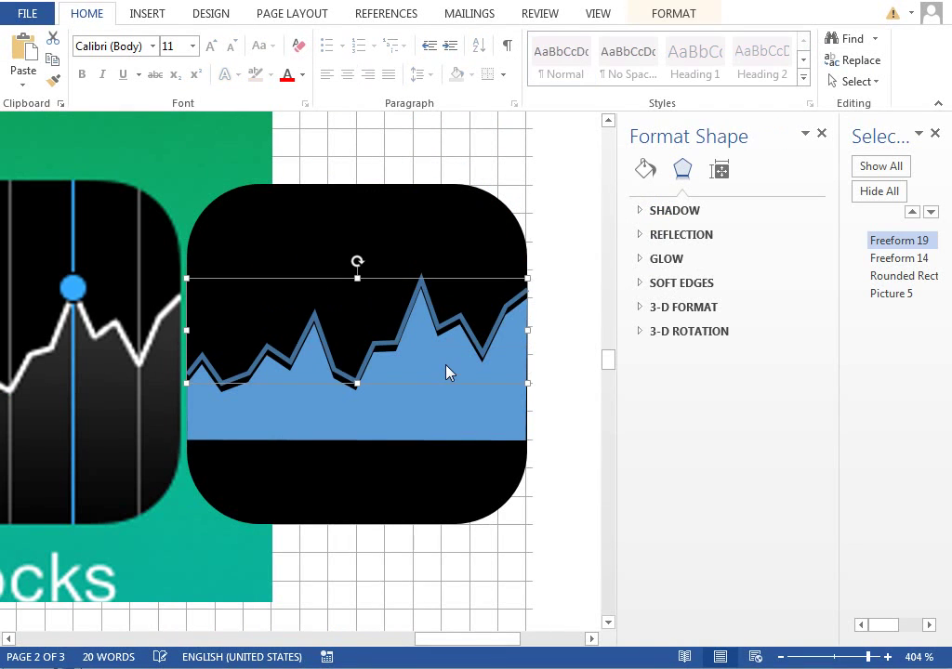
- Hide the gridlines and nudge the graph line up until it follows the upper edge of the filled graph shape
left_click(598, 14)
left_click(230, 60)
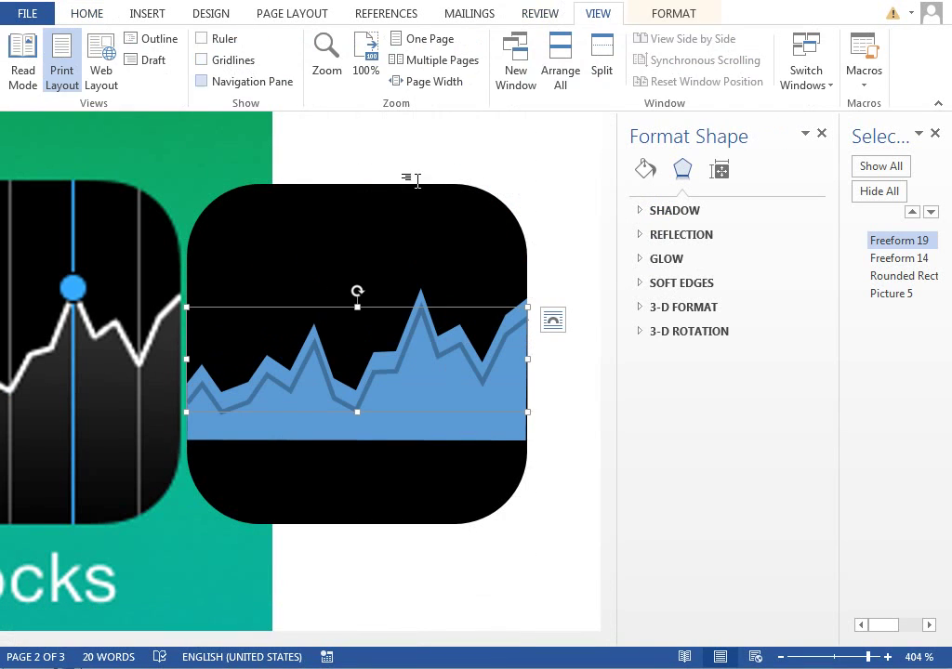
key("Up")
key("Up")
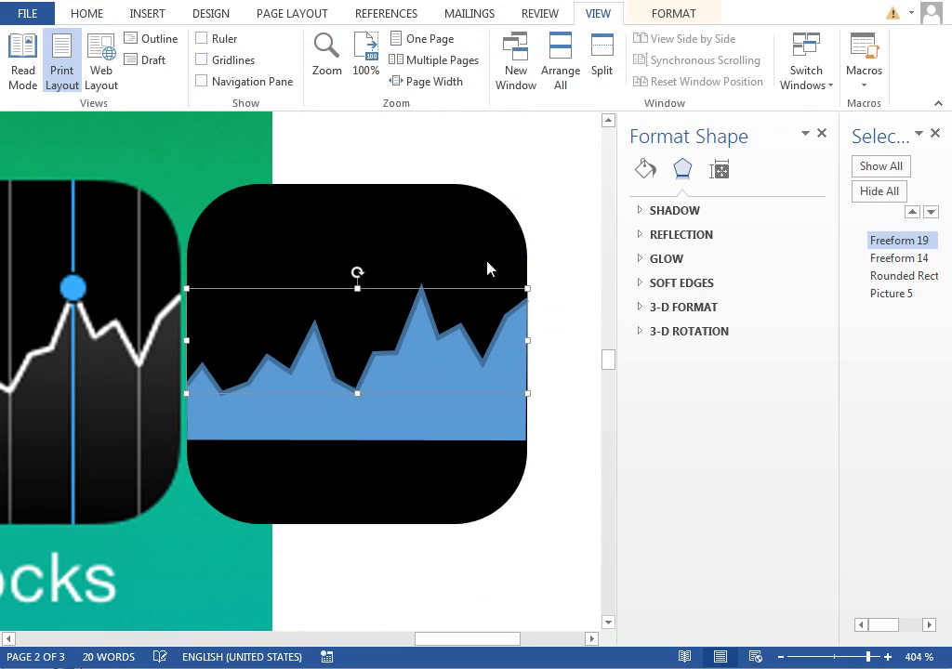
- Set the graph line's color to white and its width to 1,25 pt
left_click(645, 169)
left_click(796, 456)
left_click(787, 493)
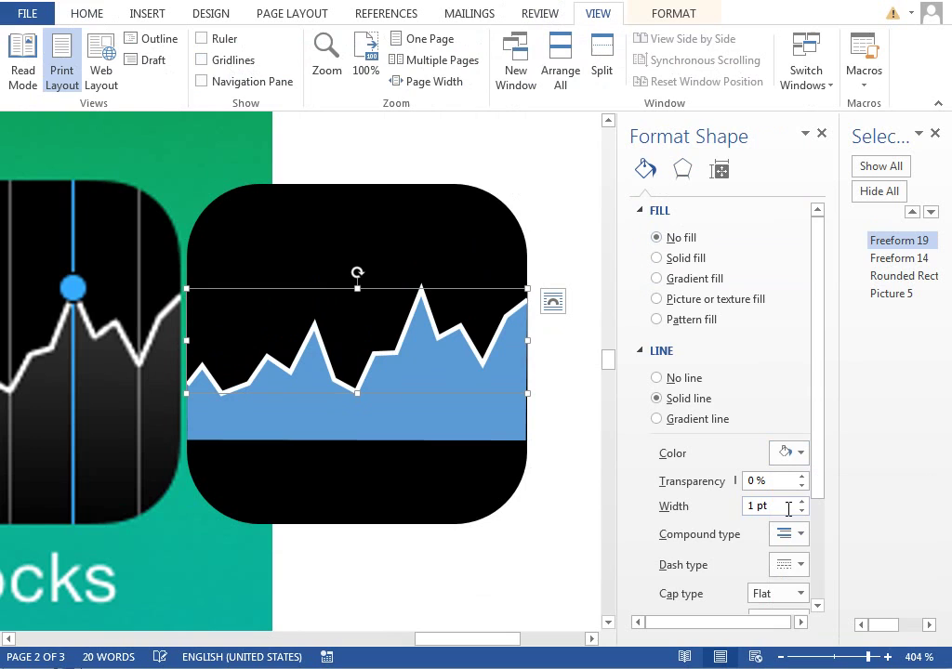
left_click(800, 502)
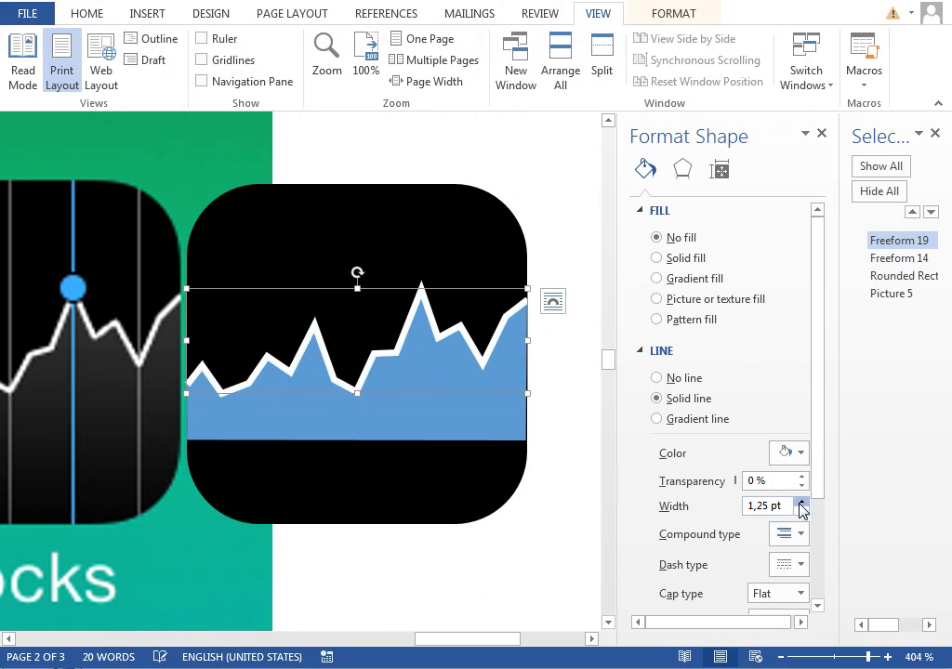
- Apply a linear gradient fill with only two end stops, both white, to the filled graph shape
left_click(503, 436)
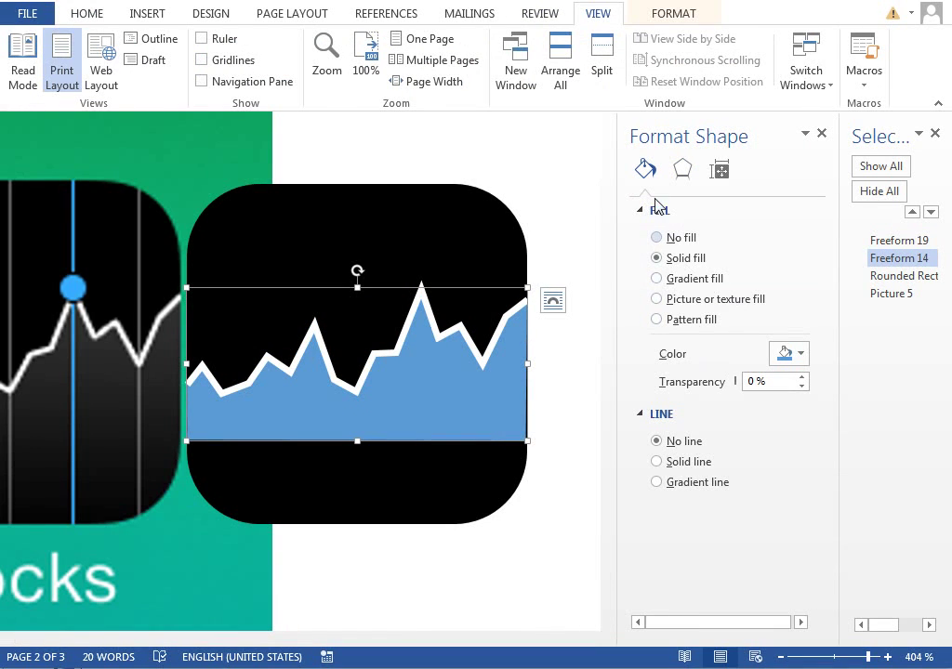
left_click(656, 278)
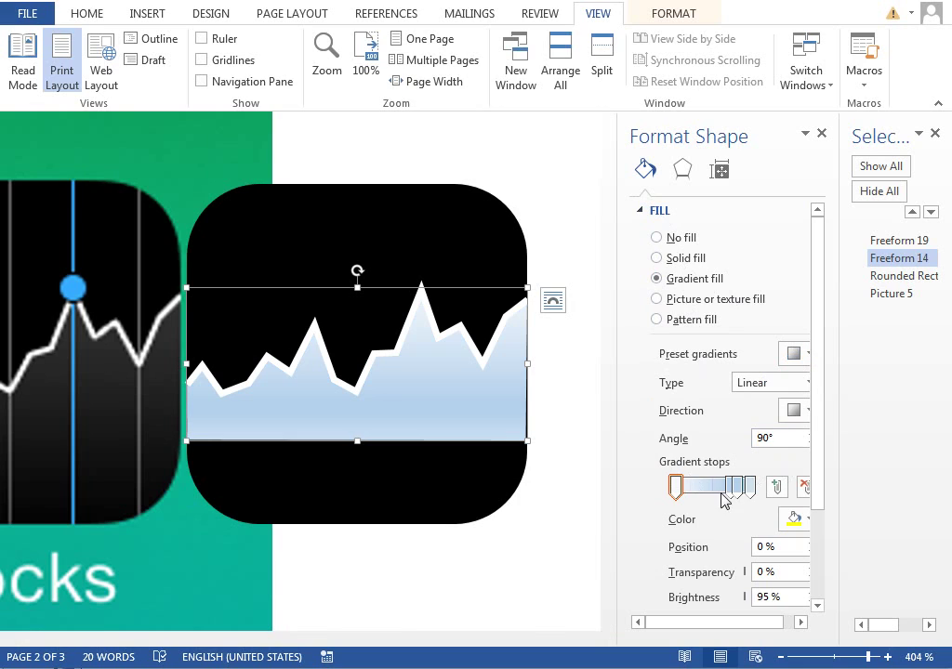
left_click_drag(725, 499, 743, 531)
left_click(791, 526)
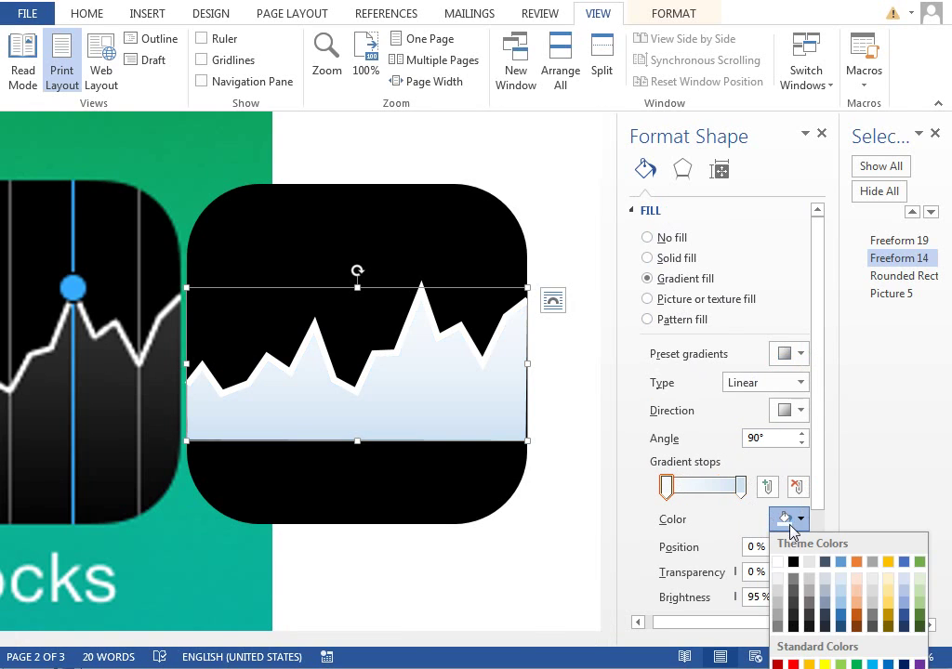
left_click(791, 527)
left_click(740, 486)
left_click(788, 519)
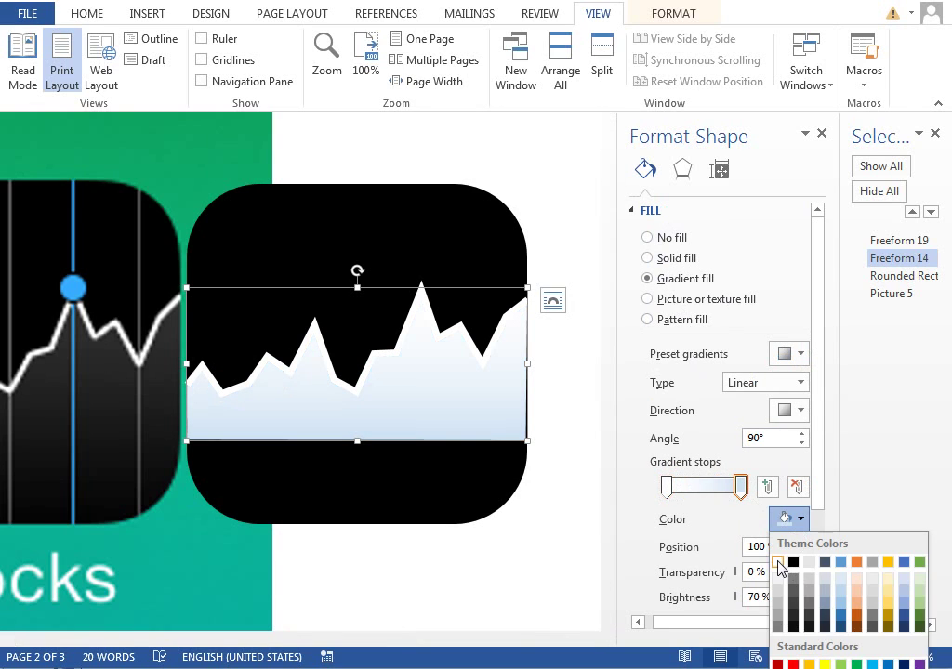
left_click(778, 563)
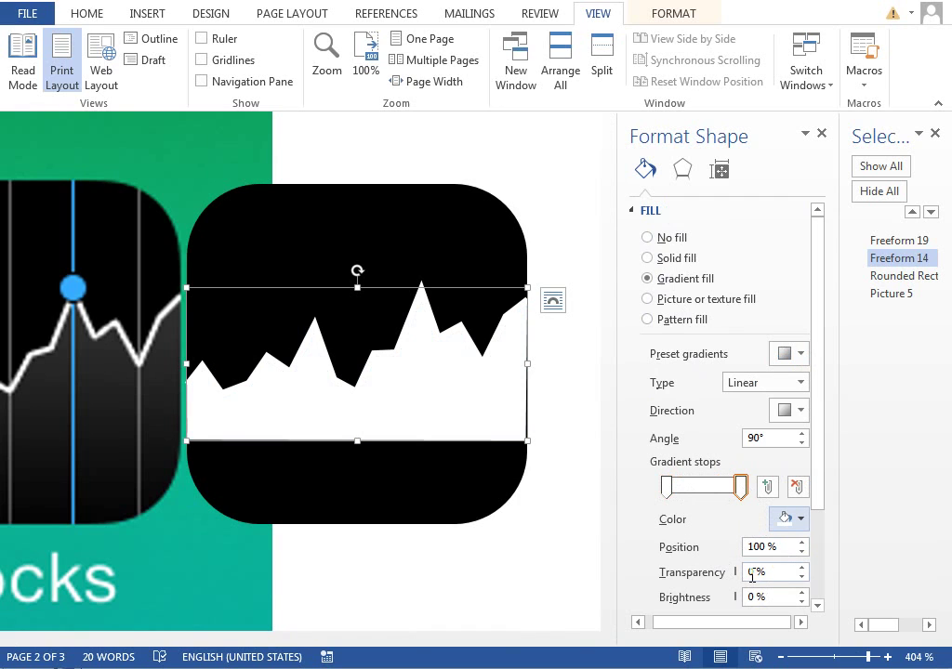
- Set the transparency of the gradient's end stop to 100 % and of its start stop to 50 %
double_click(784, 572)
type("100")
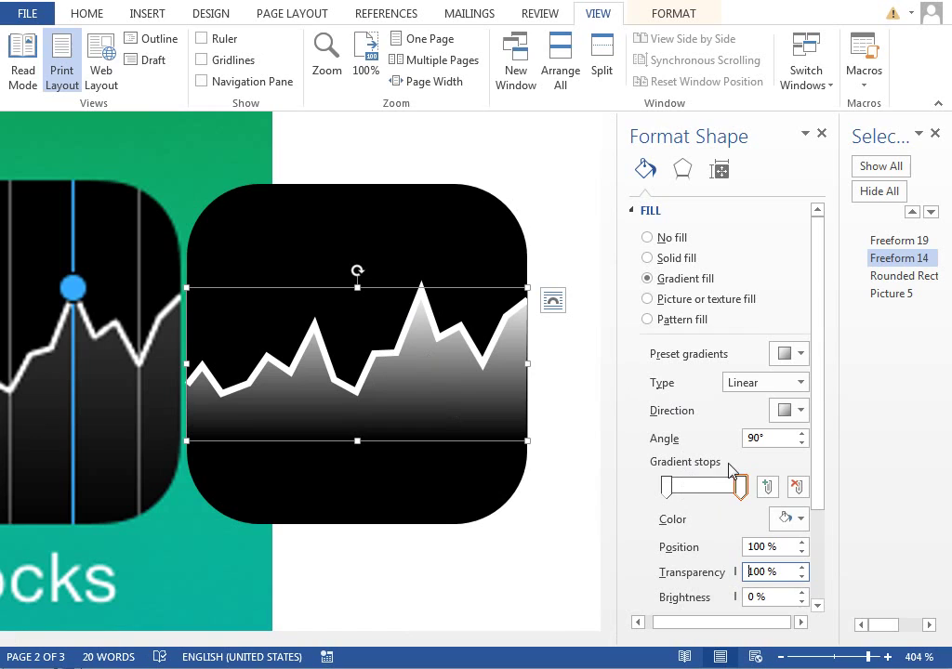
left_click(667, 486)
double_click(747, 572)
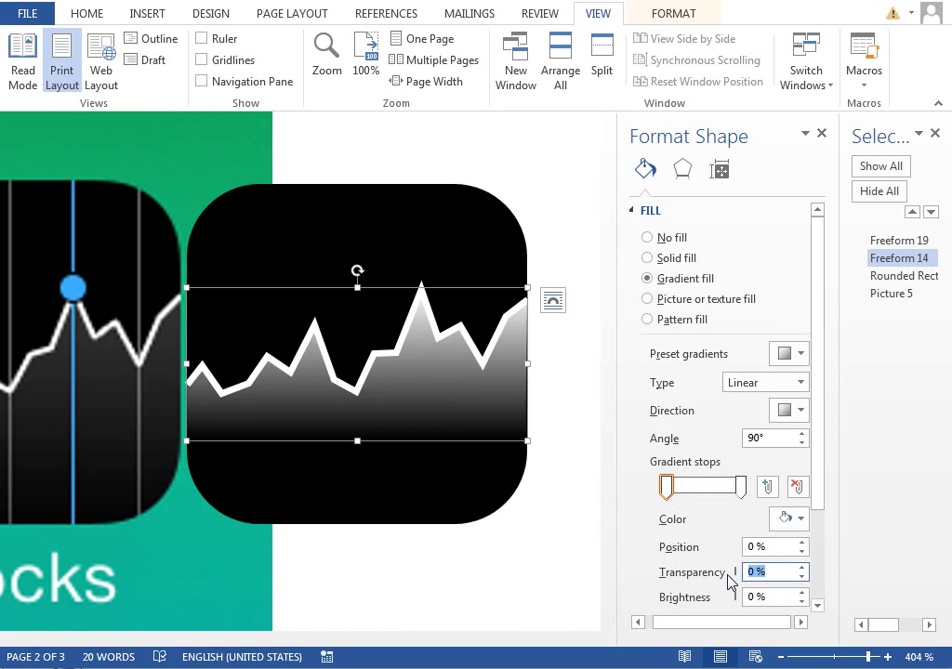
type("50")
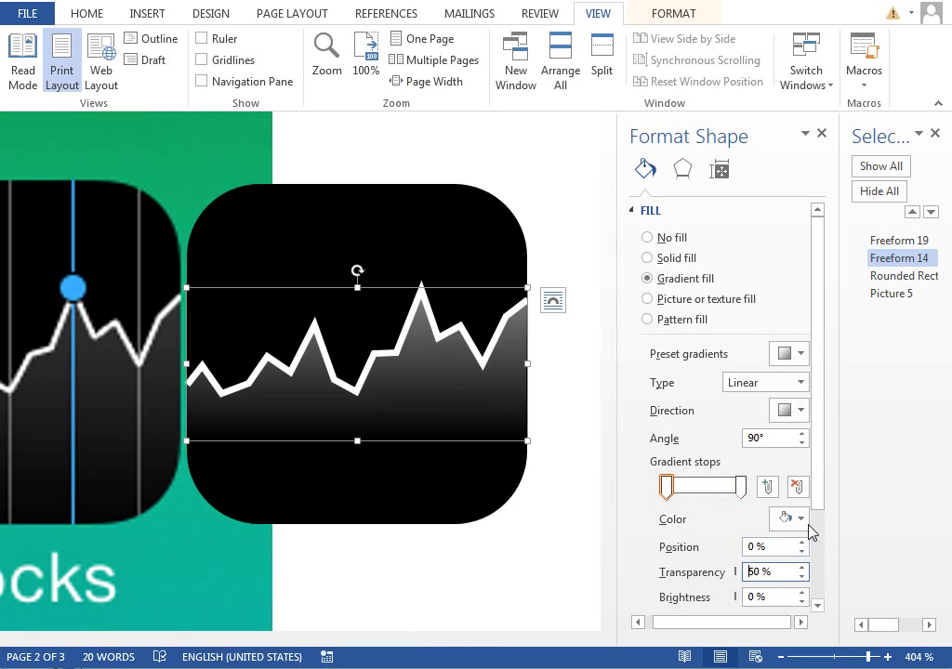
- Set the angle of the graph shape's gradient fill to 85°
left_click(802, 443)
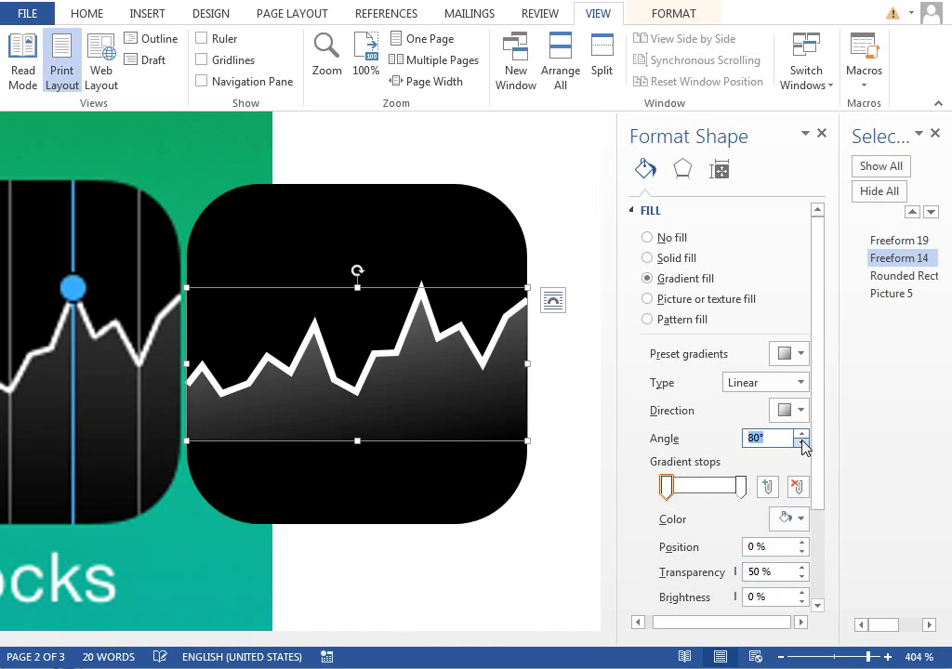
left_click(802, 444)
left_click(801, 444)
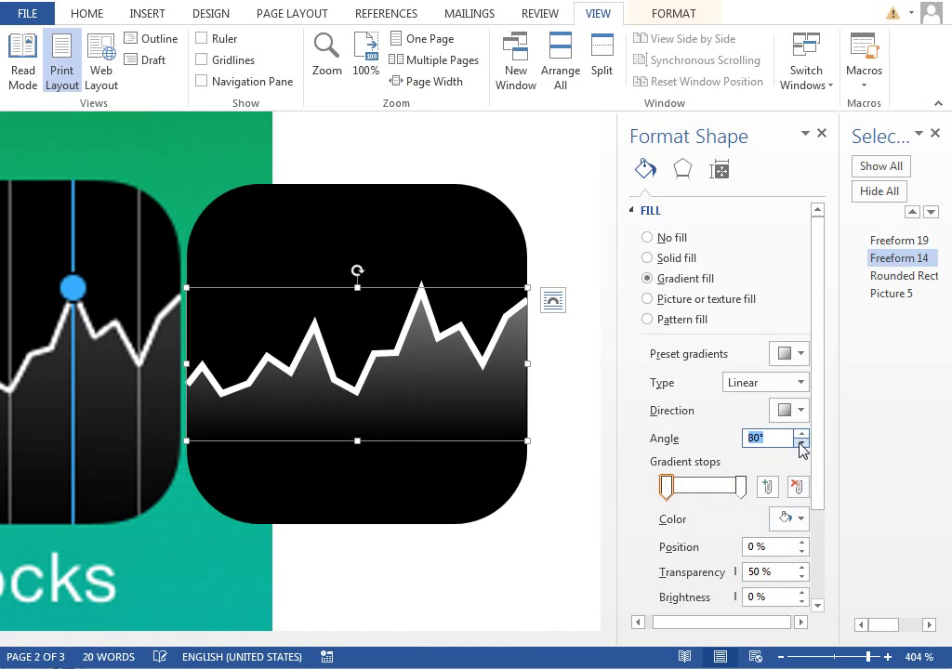
left_click(801, 445)
double_click(756, 437)
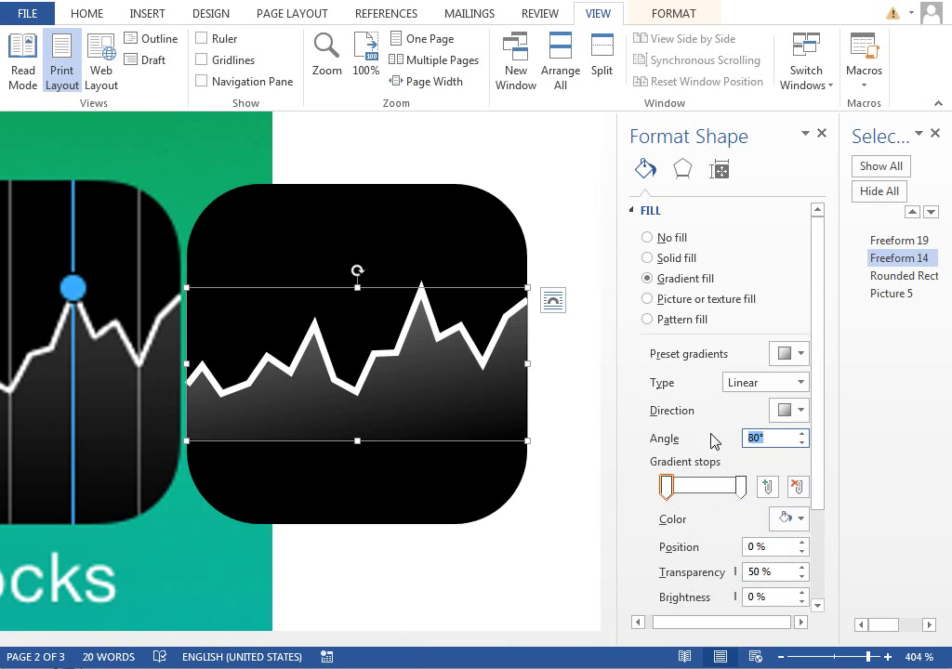
type("35")
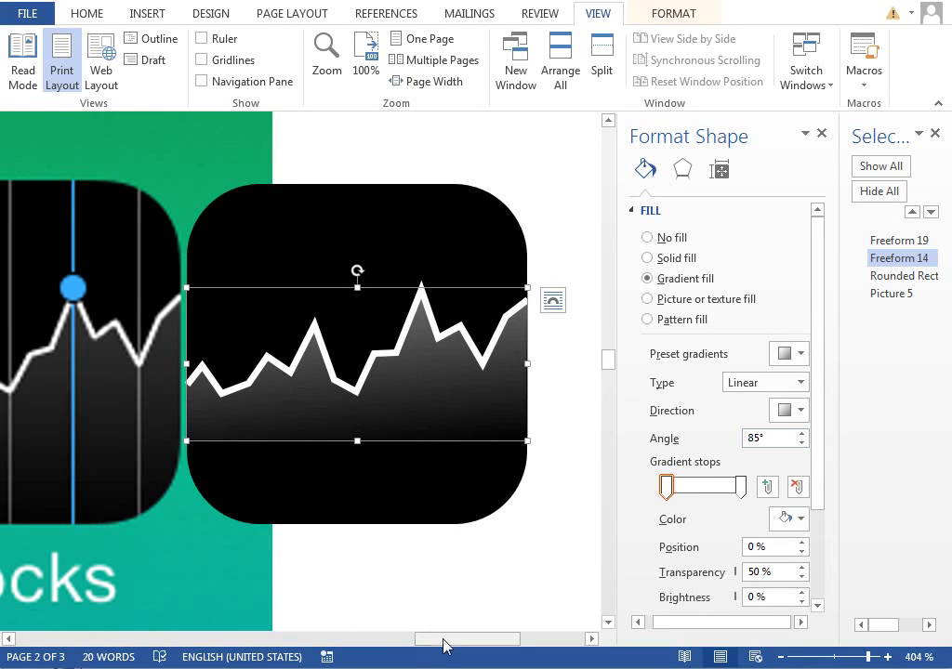
- Compare the recreated graph with the reference Stocks icon at 300 % zoom
mouse_move(442, 641)
left_mouse_down()
mouse_move(414, 637)
mouse_move(444, 641)
left_mouse_up()
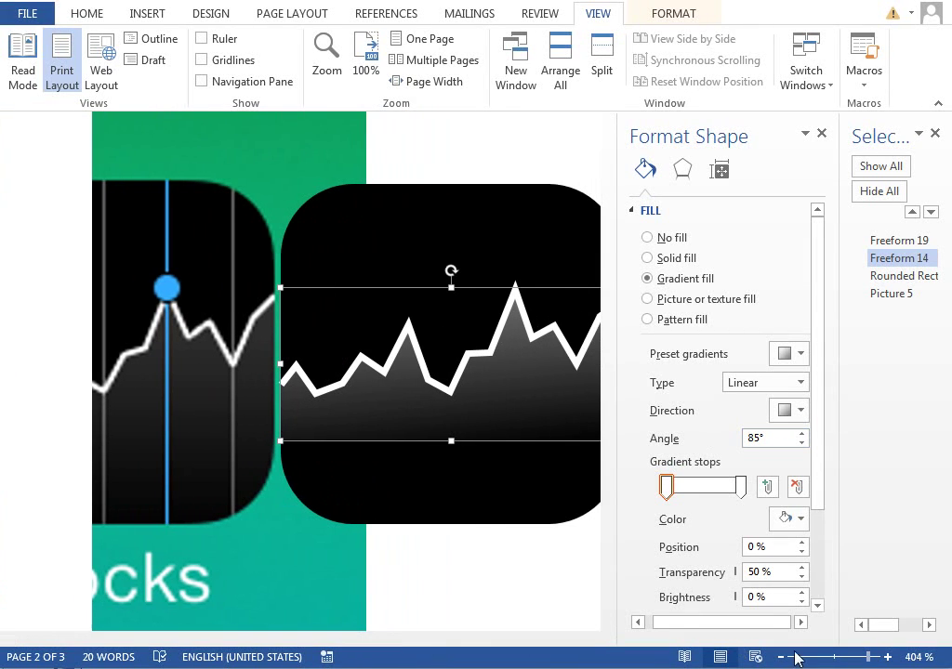
left_click(781, 657)
left_click(780, 657)
left_click(780, 657)
left_click(781, 657)
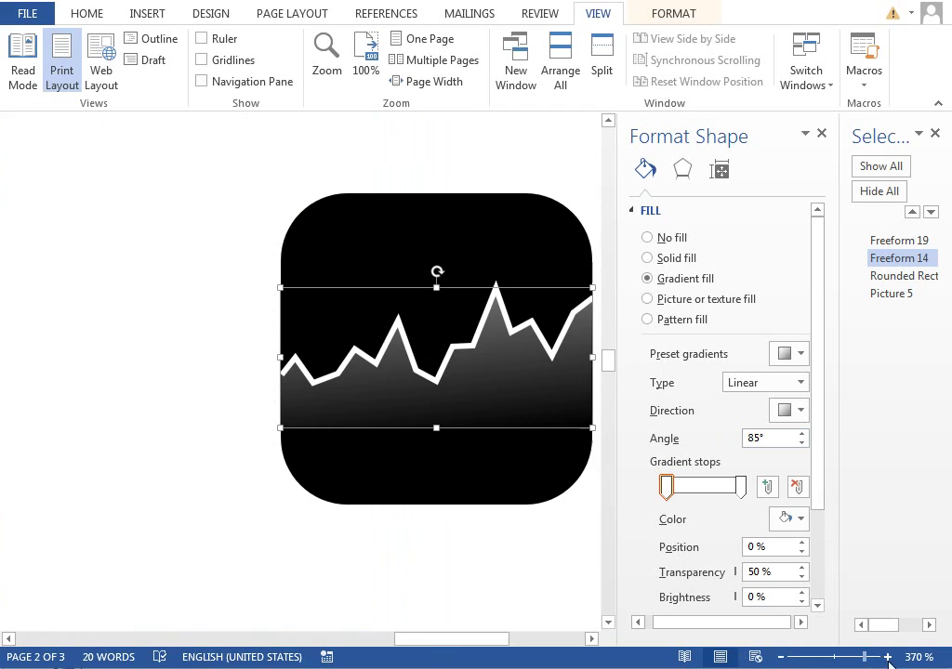
left_click_drag(860, 661, 856, 659)
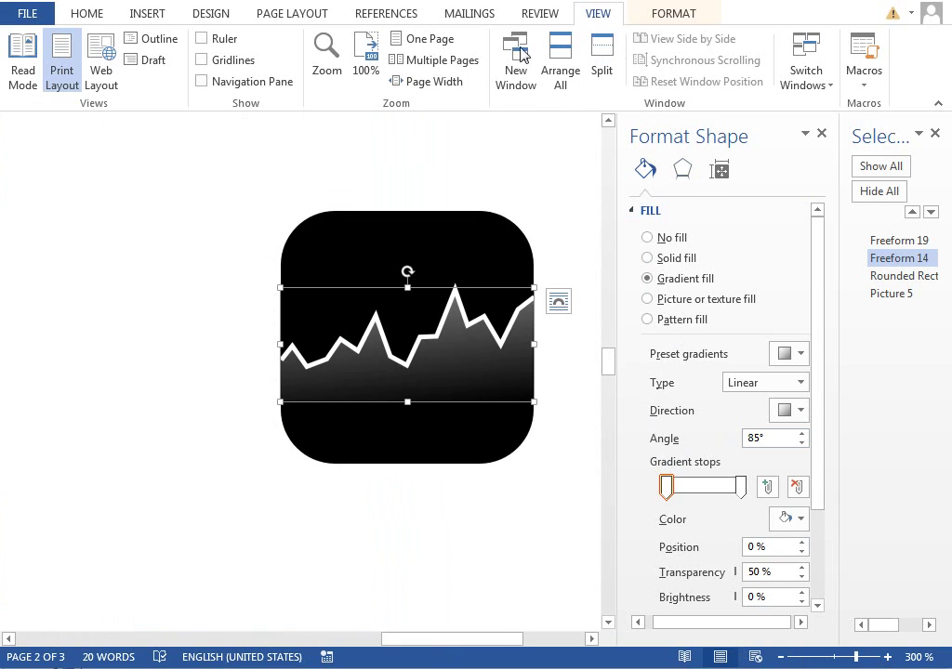
left_click(233, 61)
left_click(234, 61)
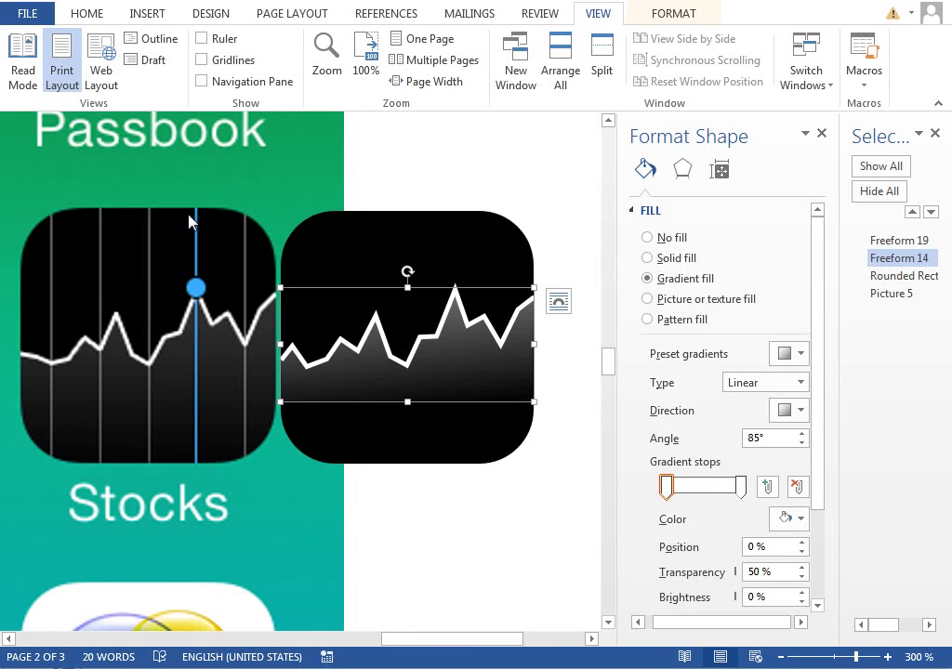
left_click(147, 17)
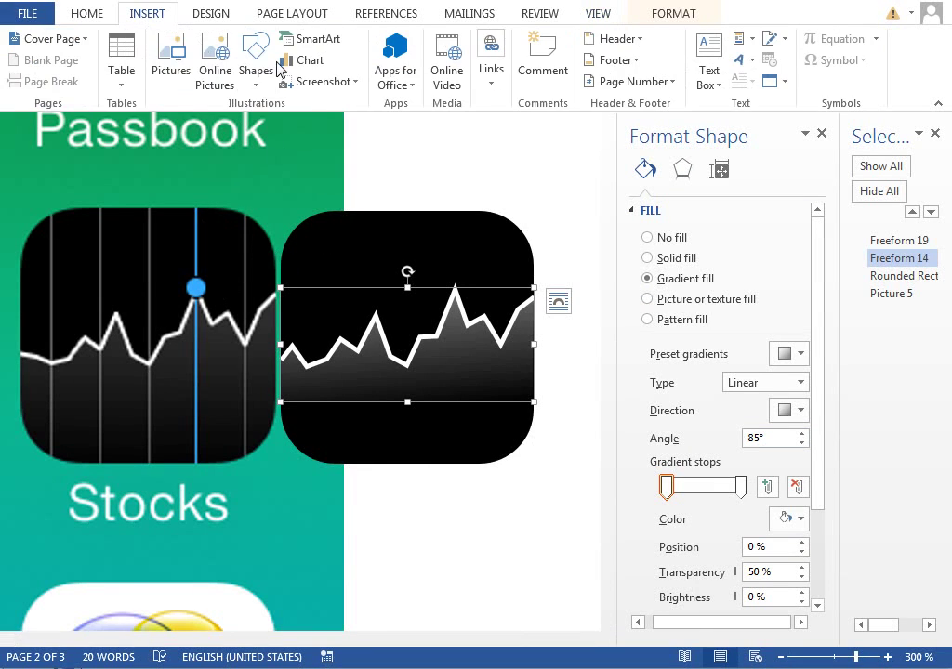
left_click(597, 13)
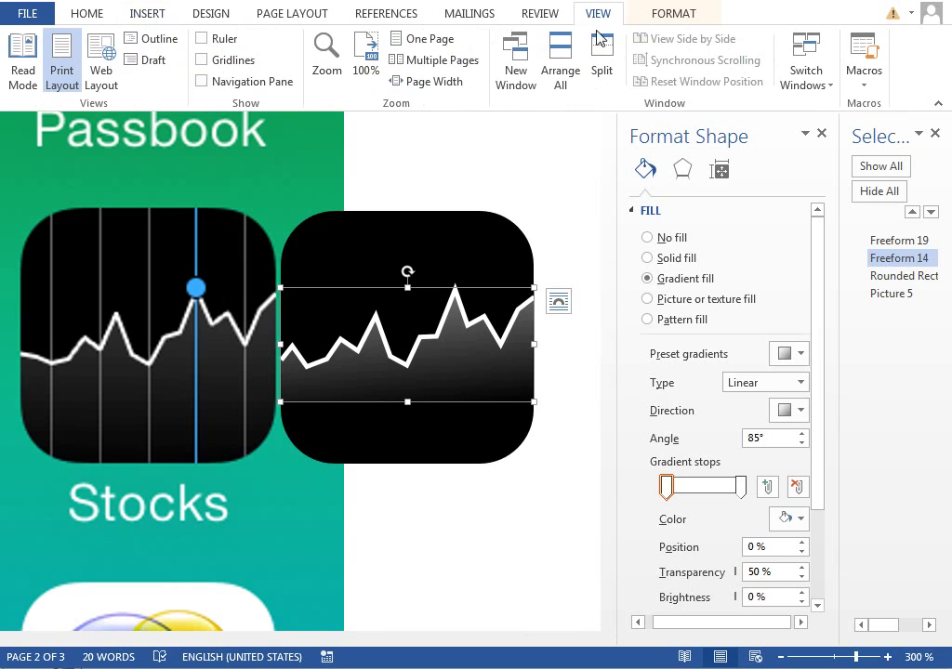
- Show the gridlines on the page around the black icon
left_click(233, 60)
left_click(235, 63)
left_click(235, 63)
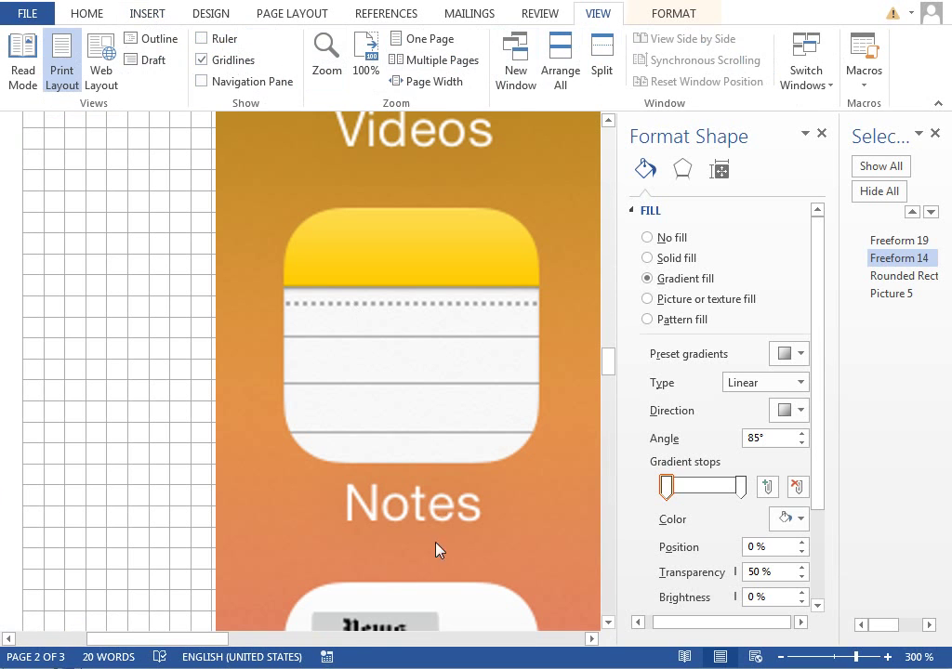
left_click_drag(197, 639, 511, 641)
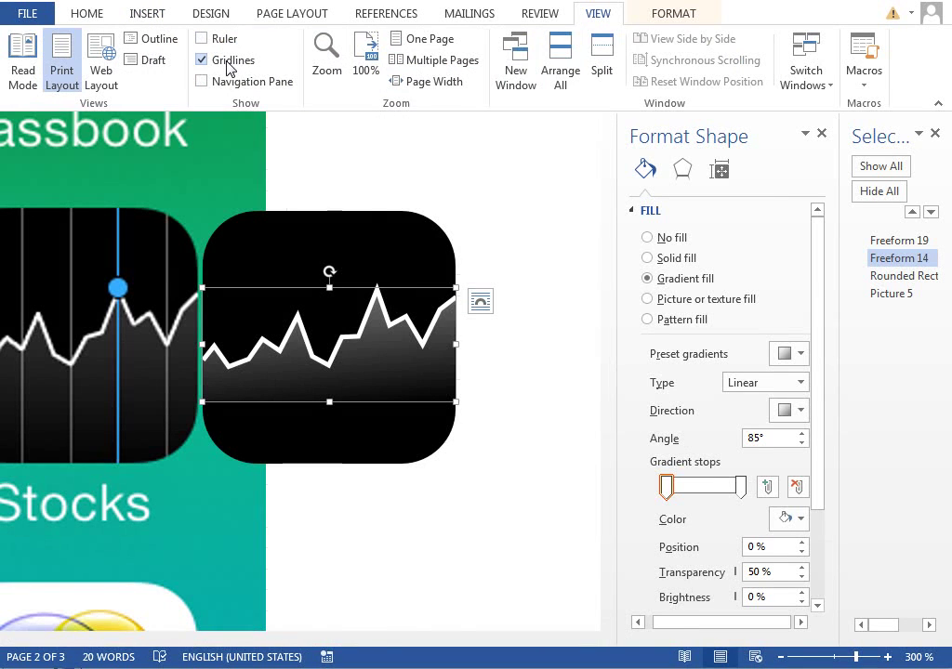
left_click_drag(425, 644, 409, 646)
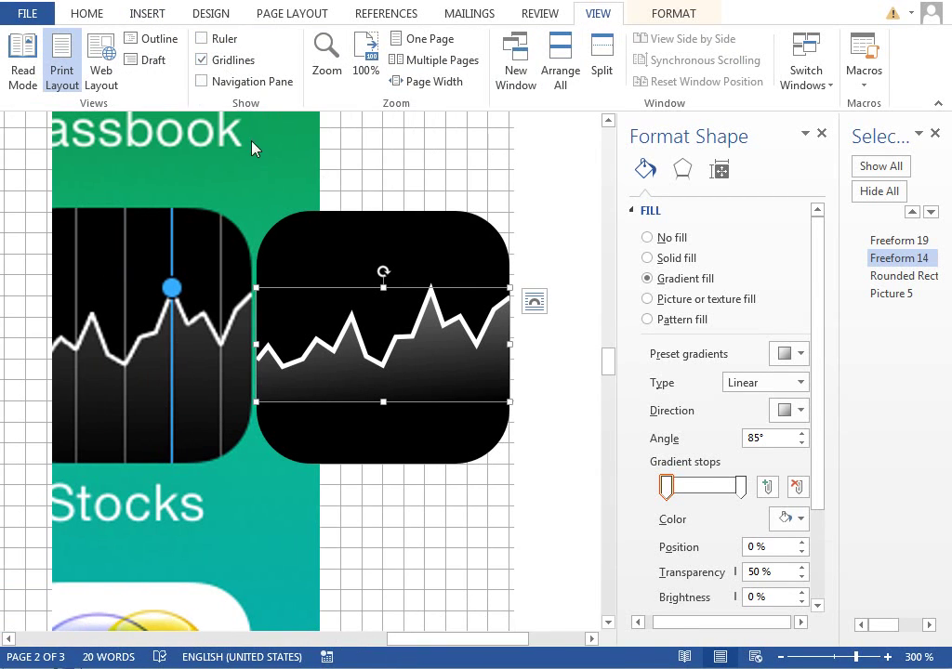
left_click(223, 65)
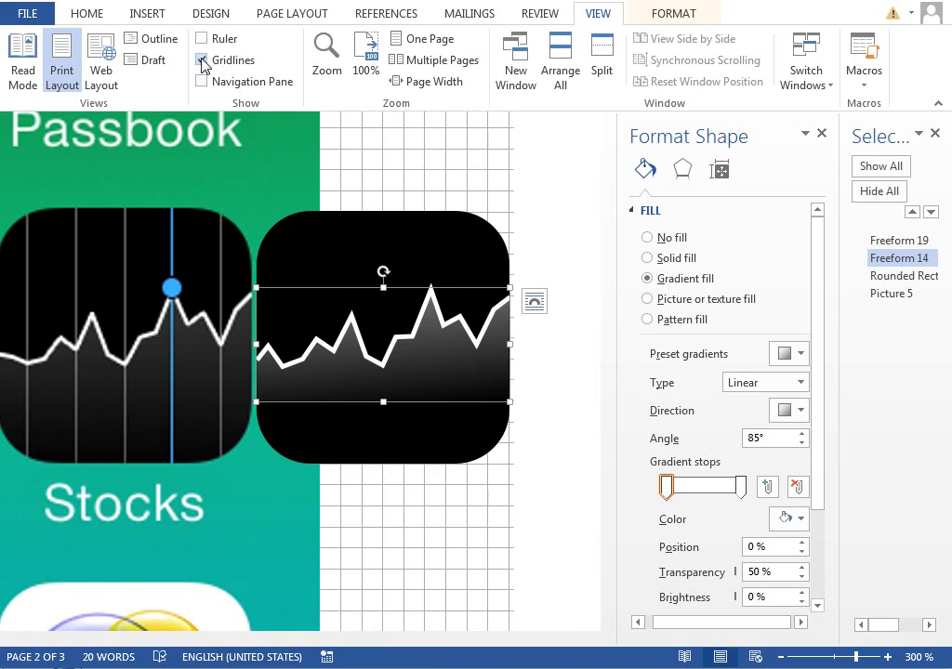
- Draw a vertical straight line about 23,9 mm long through the right part of the black rectangle, from its upper to its lower edge
left_click(147, 13)
left_click(255, 57)
left_click(268, 125)
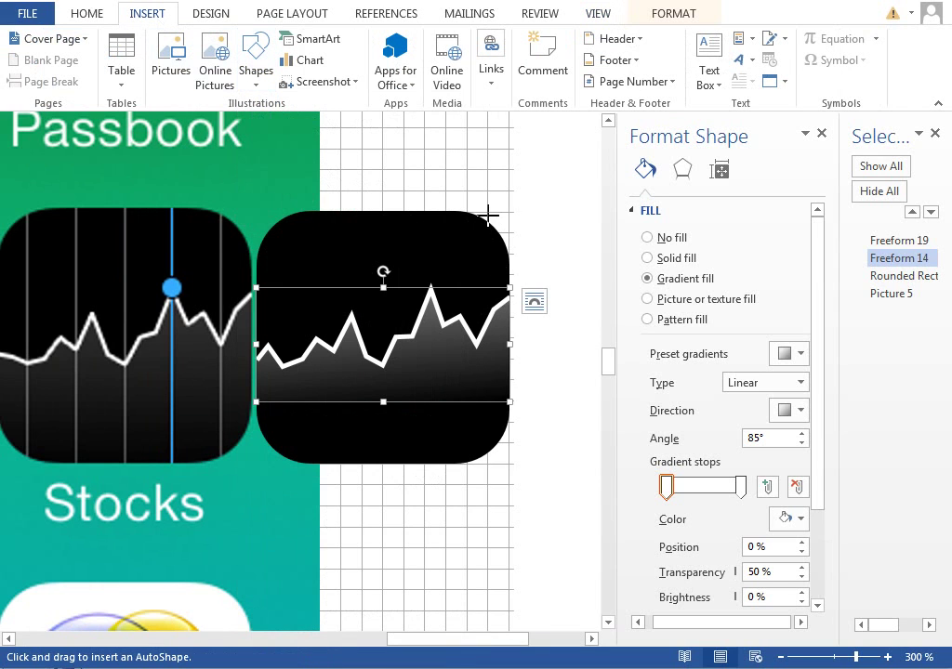
mouse_move(488, 215)
left_mouse_down()
mouse_move(503, 450)
mouse_move(490, 461)
left_mouse_up()
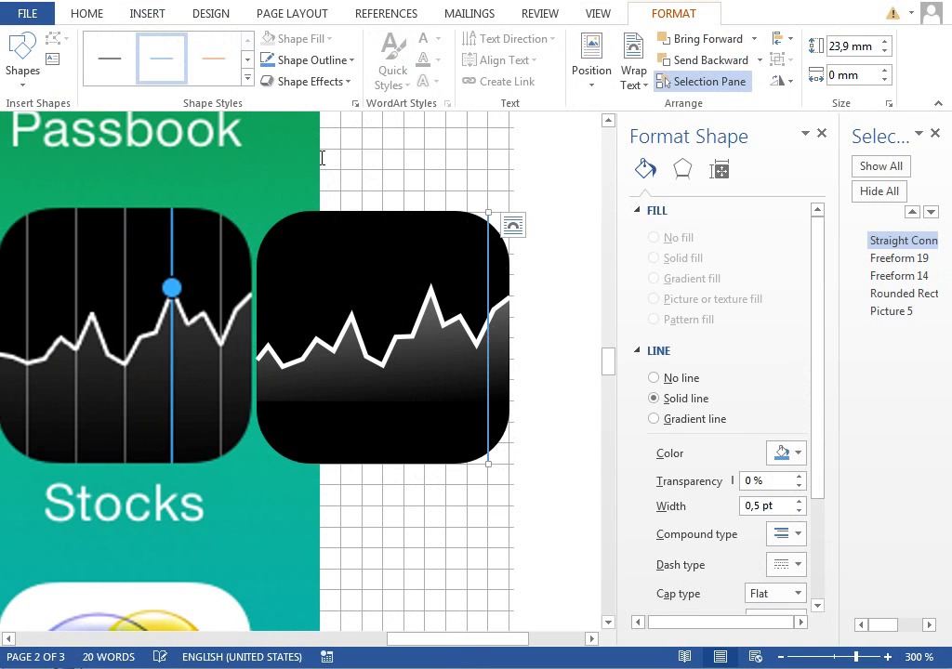
- Hide the gridlines and nudge the vertical line left onto the graph's last low point
left_click(600, 15)
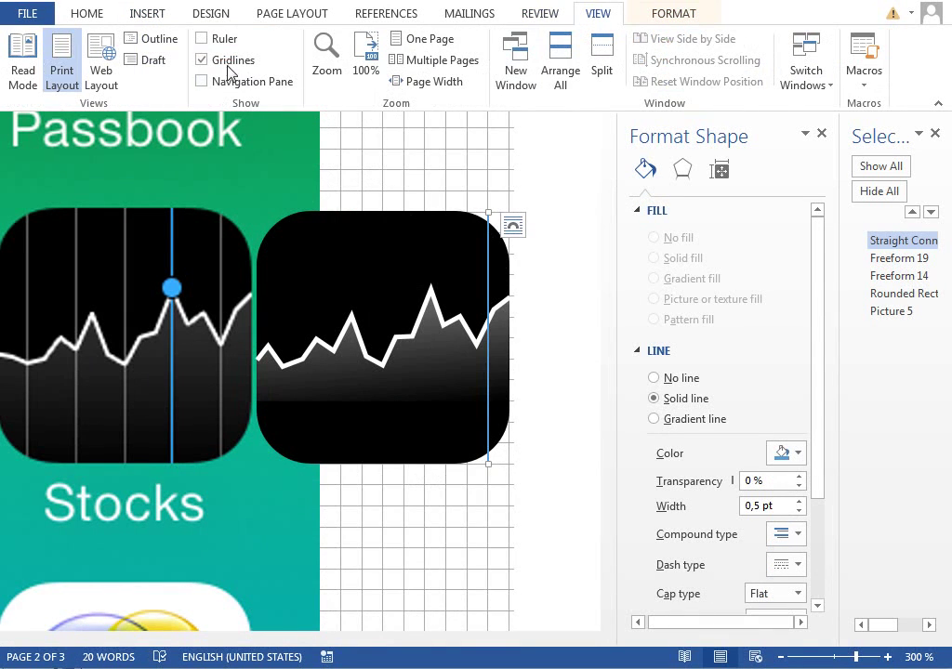
left_click(223, 61)
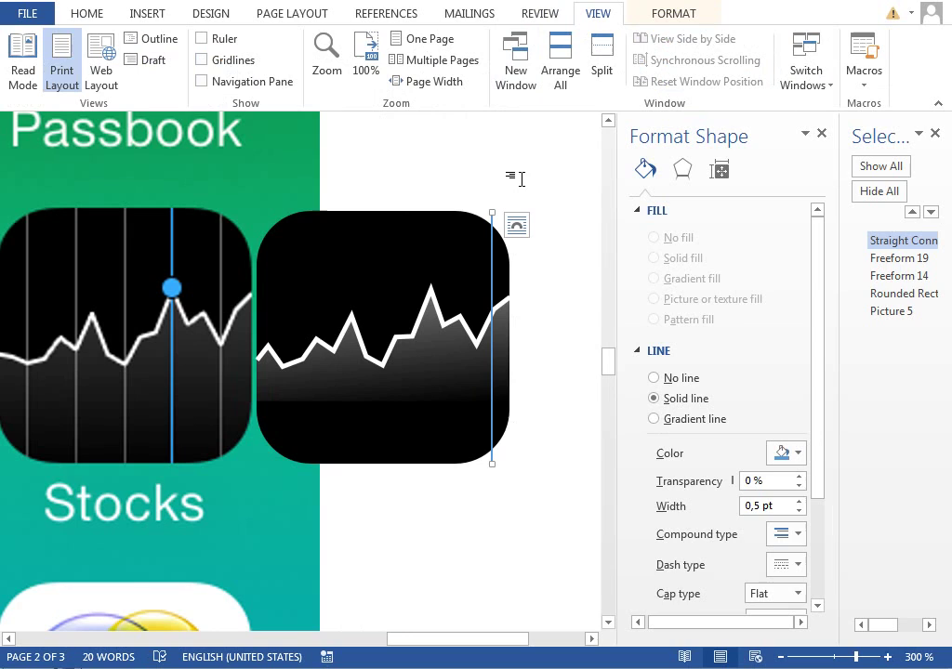
key("Left")
key("Left")
key("Left")
key("Left")
key("Left")
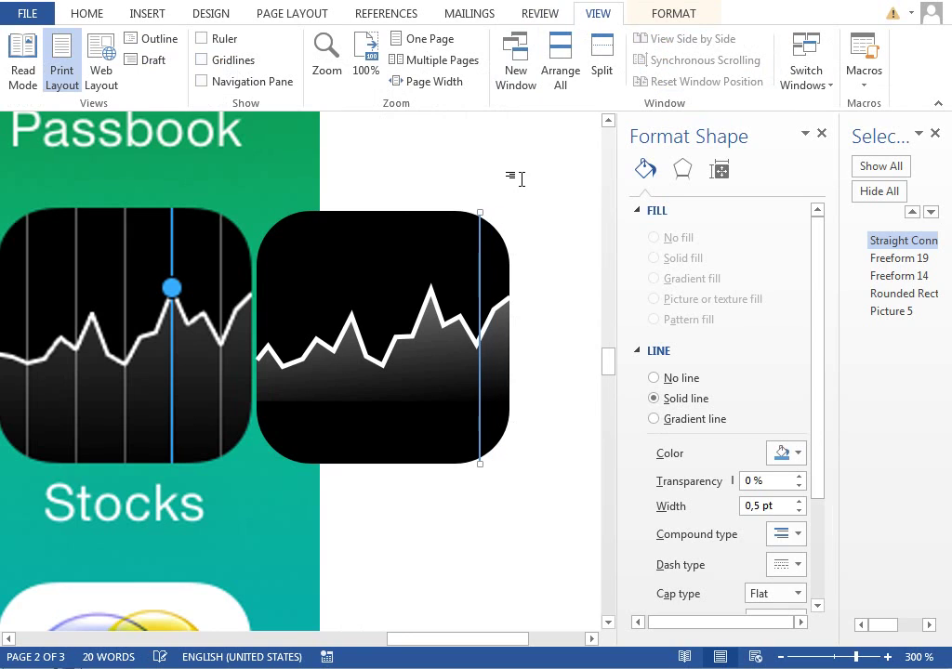
- Make four duplicates of the vertical line and spread them across the black icon to the left of the original
key("ctrl+d")
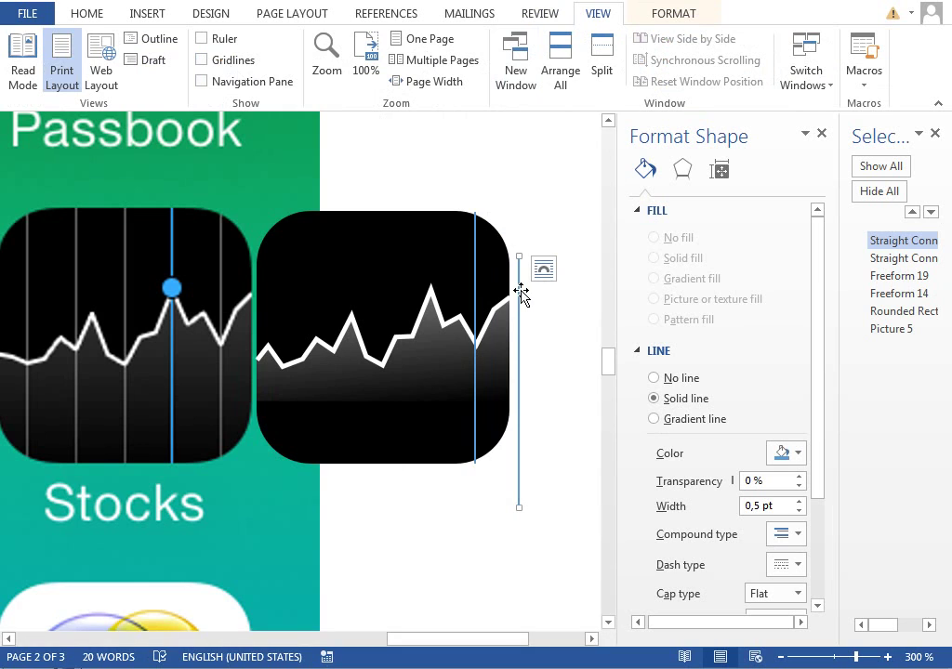
left_click_drag(521, 292, 436, 230)
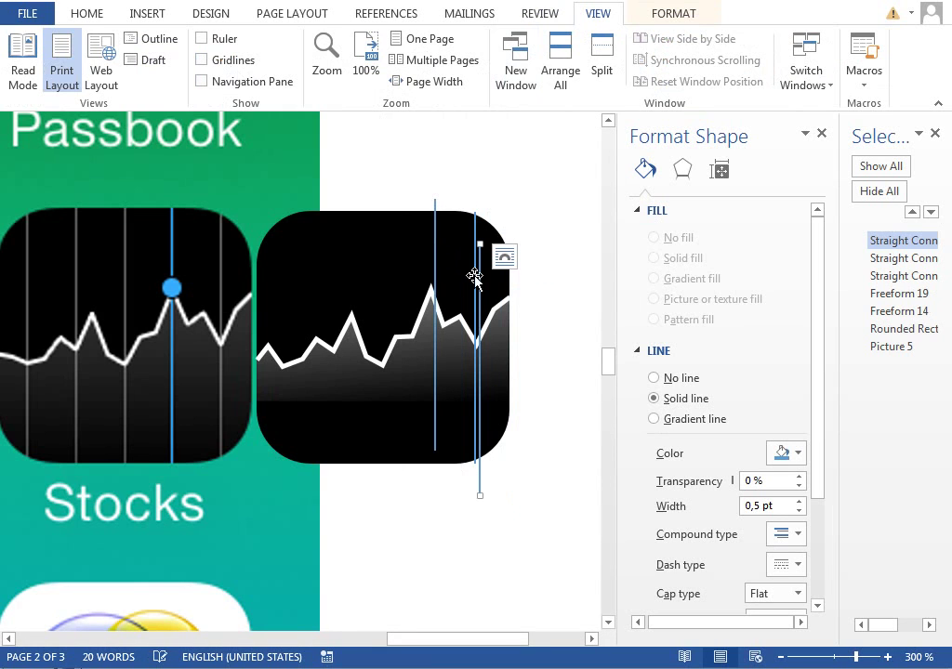
left_click_drag(479, 276, 389, 258, "ctrl")
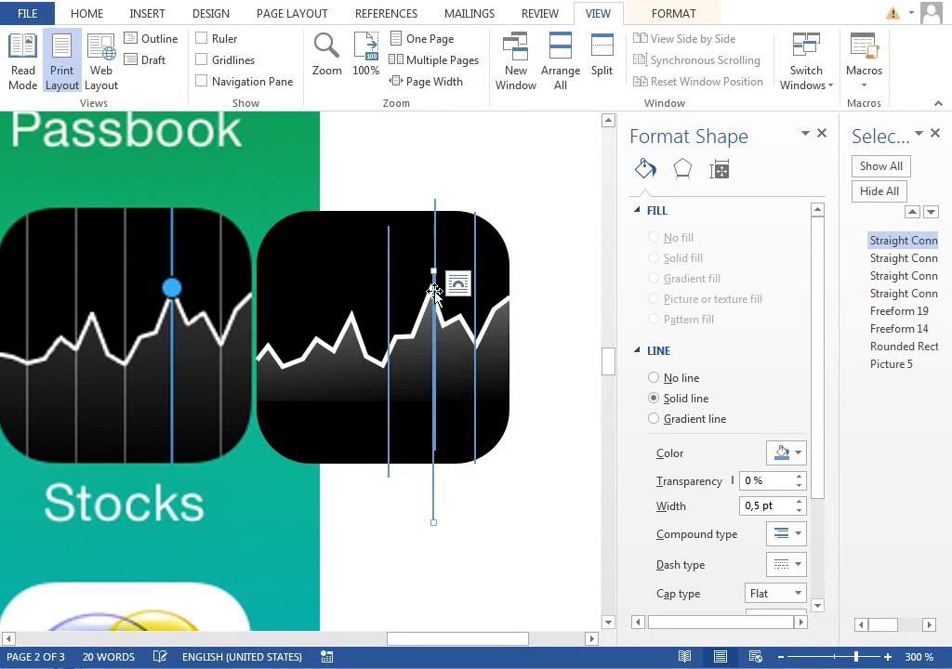
left_click_drag(436, 287, 351, 256)
left_click_drag(394, 283, 282, 246)
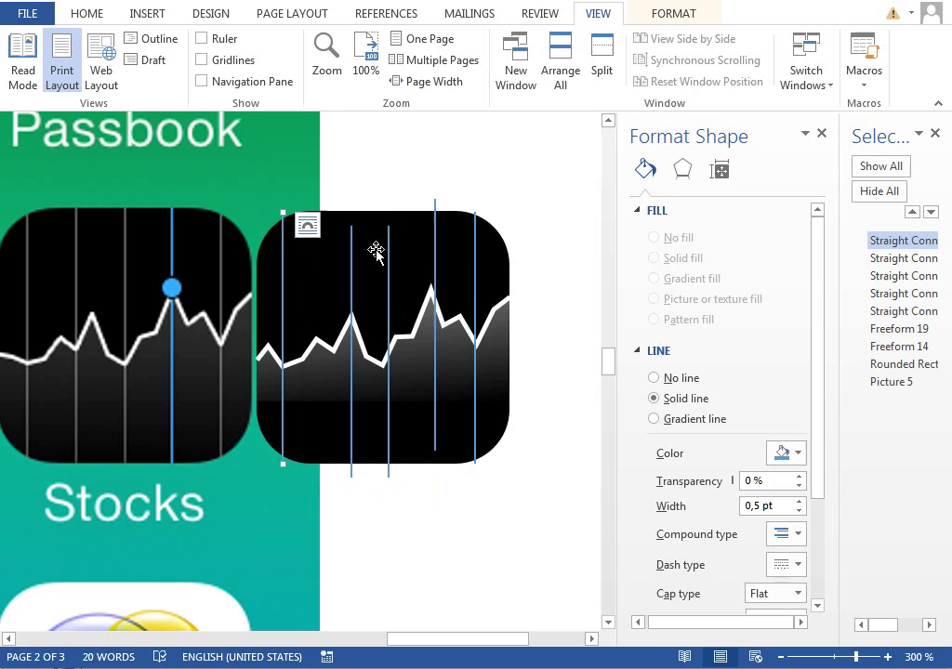
- Align the tops of all five vertical lines and distribute the lines evenly horizontally across the icon
left_click(892, 258, "ctrl")
left_click(897, 276, "ctrl")
left_click(902, 294, "ctrl")
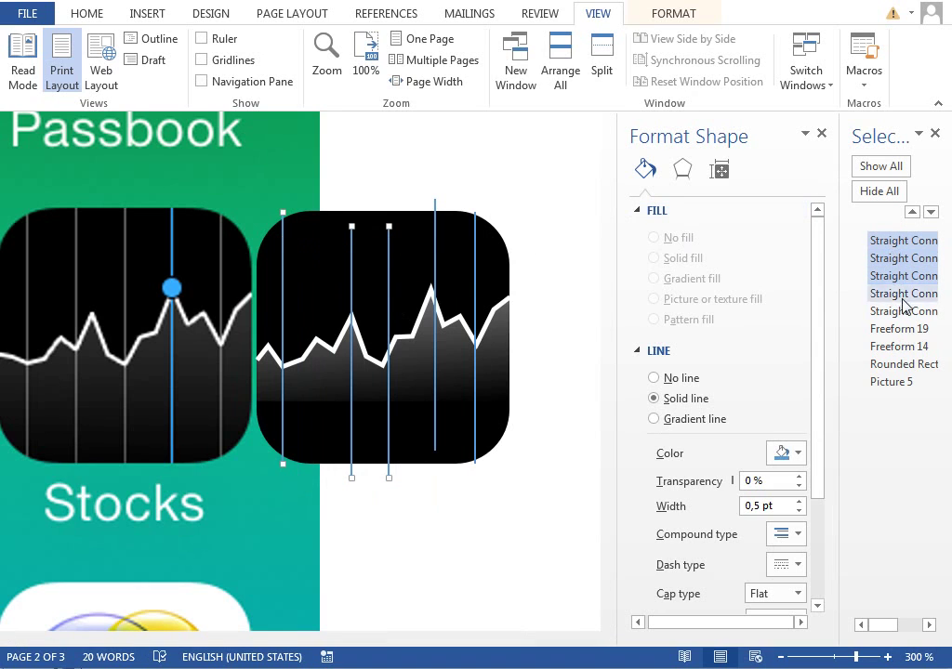
left_click(662, 19)
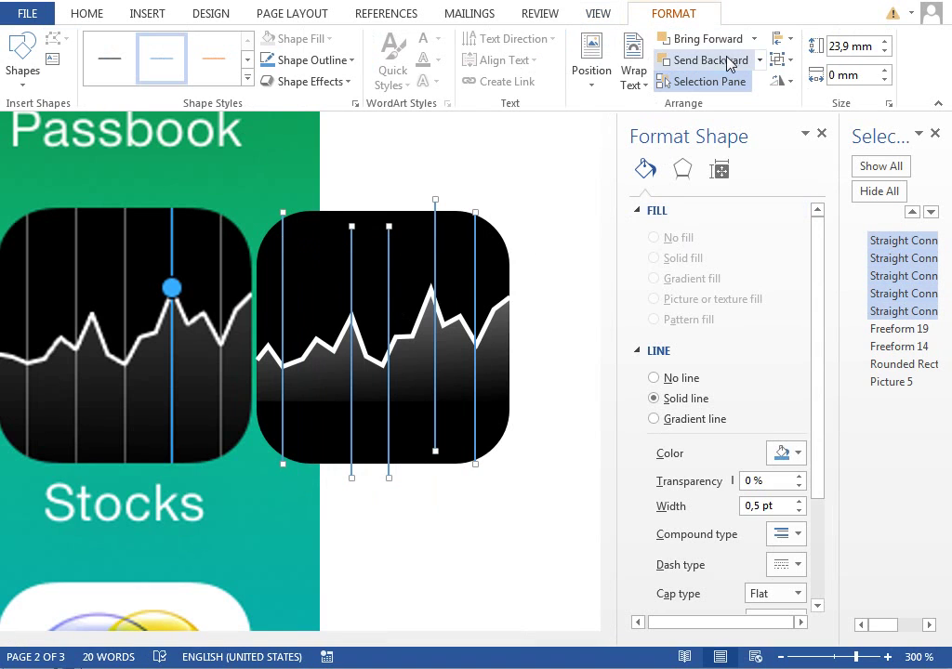
left_click(779, 39)
left_click(821, 131)
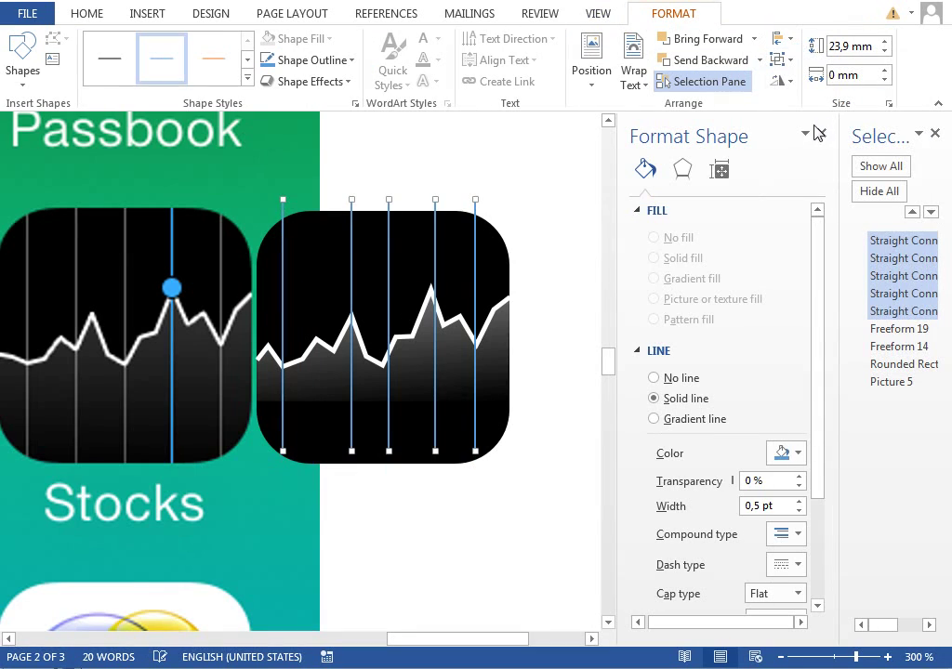
left_click(779, 39)
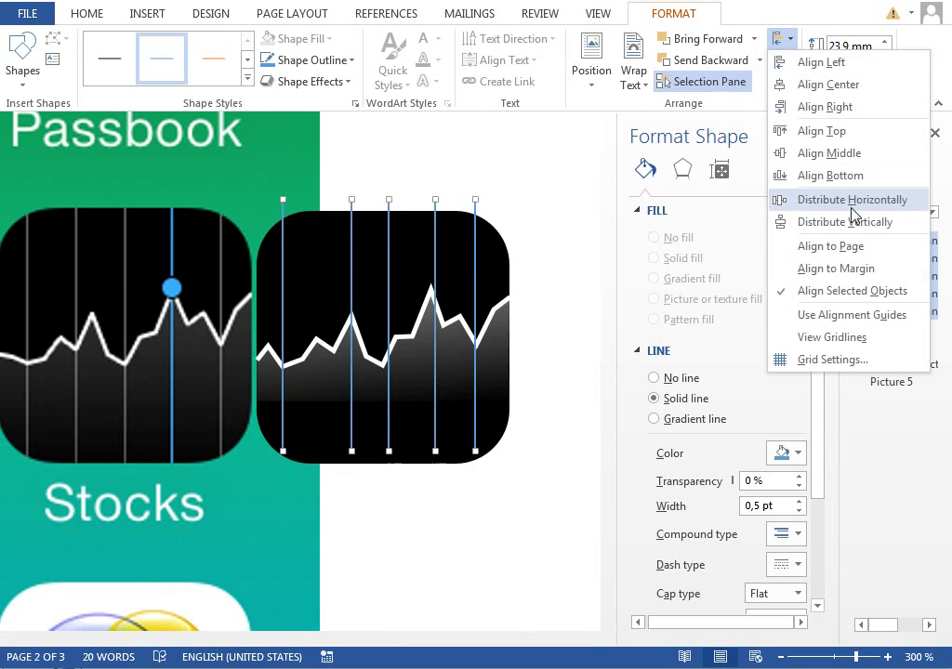
left_click(852, 205)
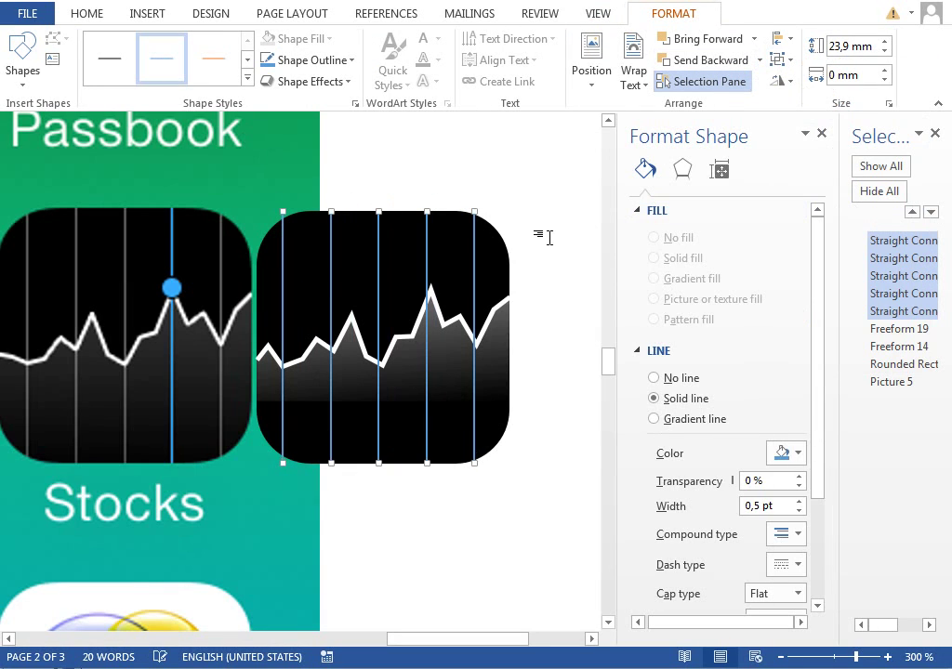
left_click(595, 13)
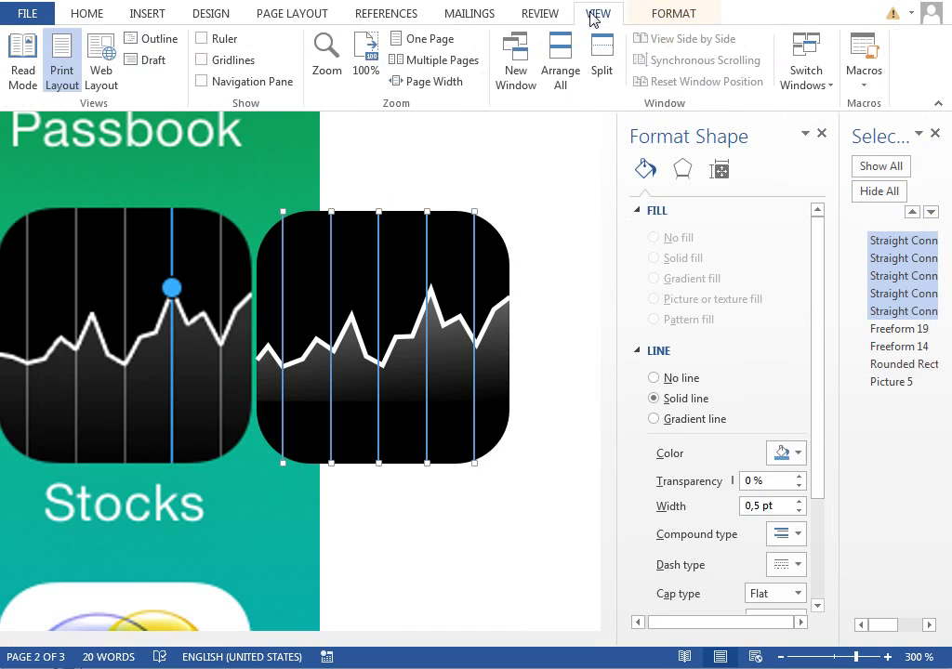
left_click(228, 61)
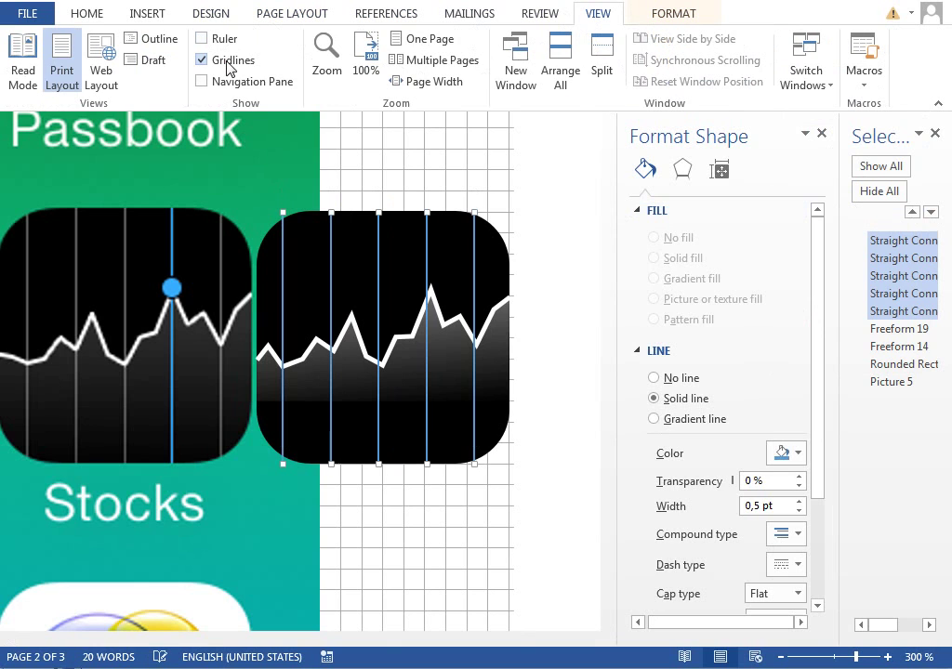
left_click(228, 61)
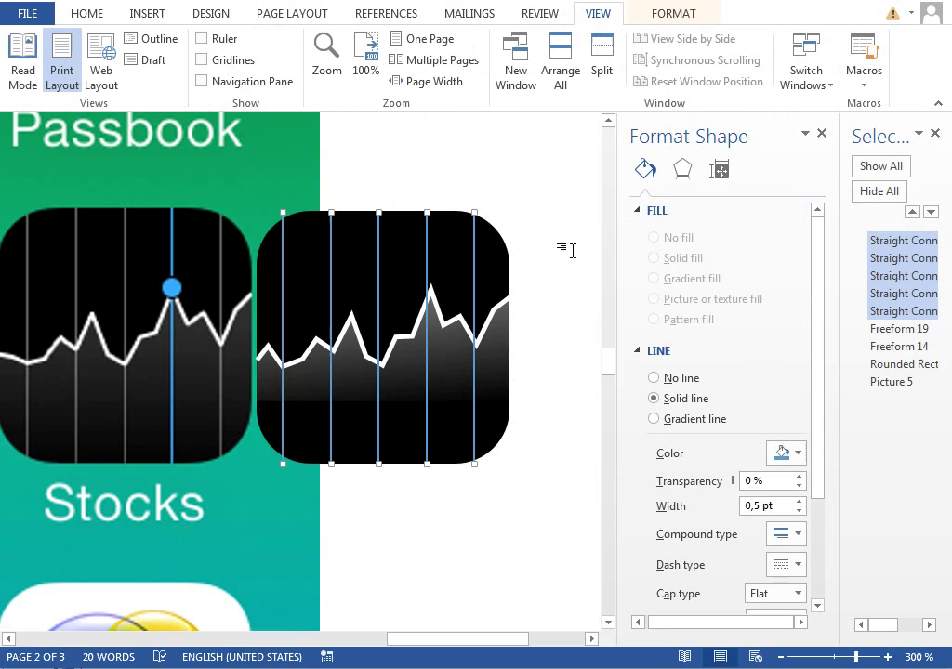
- Format the five vertical lines as white with 50 % transparency and a width of 0,75 pt
scroll(809, 409, "down", 2)
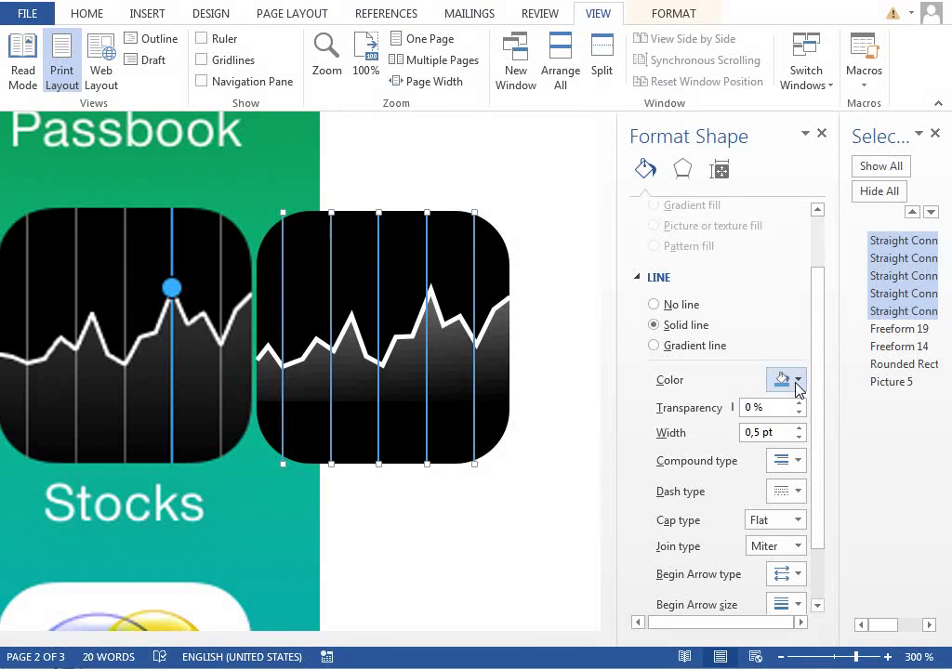
left_click(797, 381)
key("Escape")
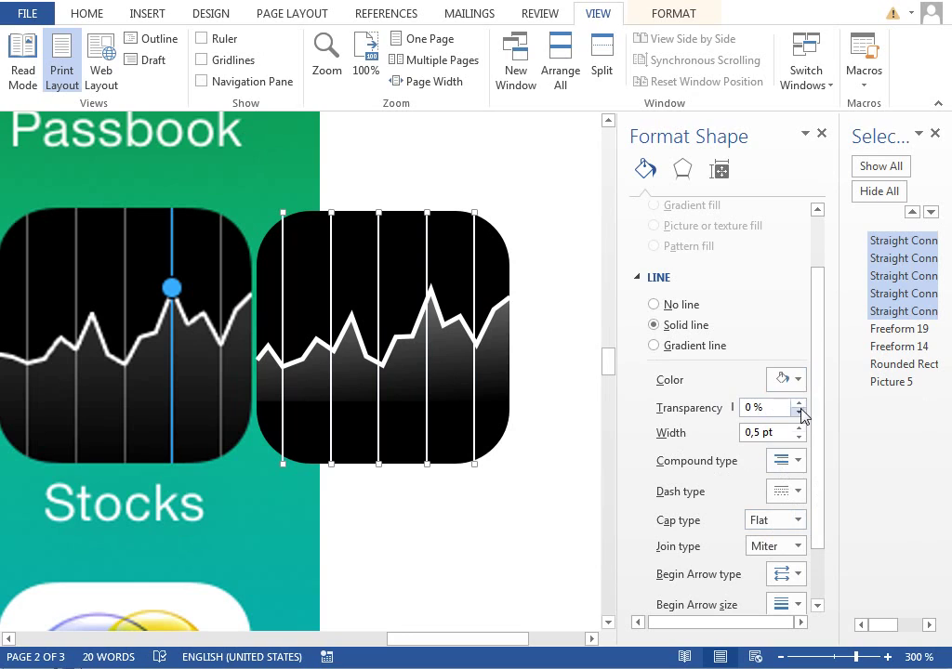
left_click_drag(784, 407, 710, 409)
type("80")
key("Return")
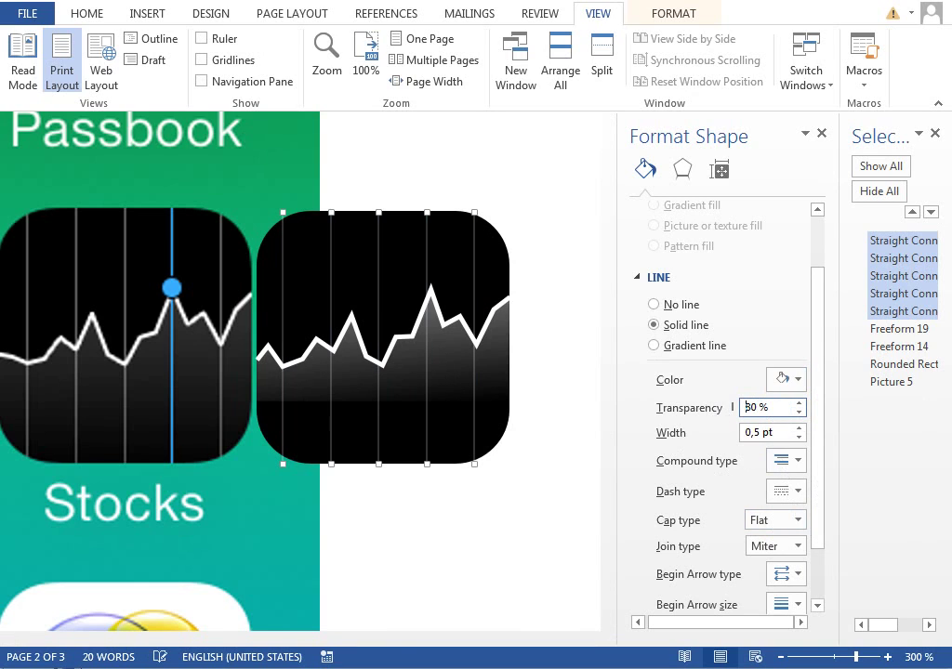
type("50")
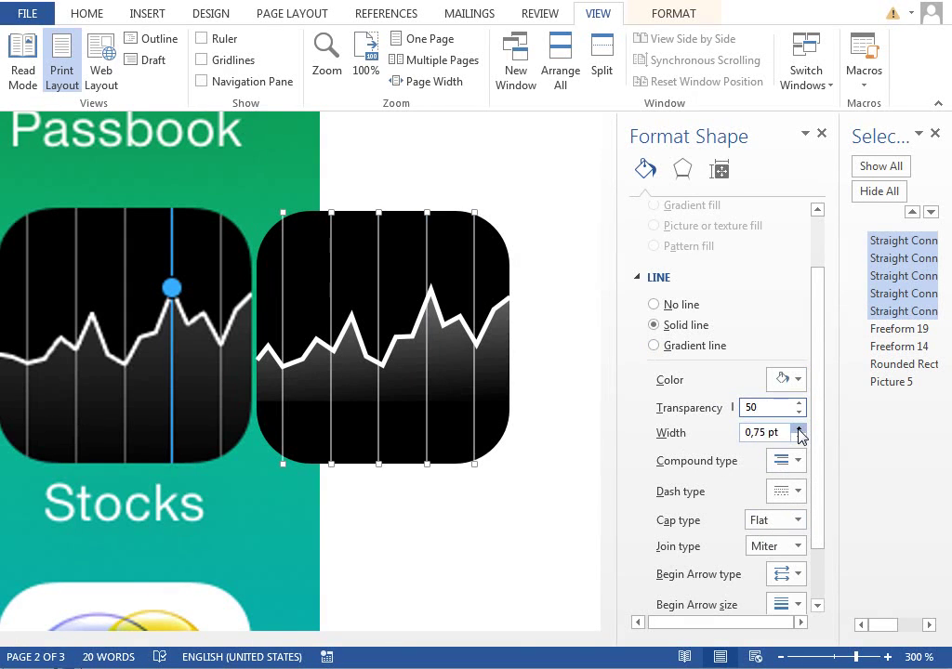
key("Tab")
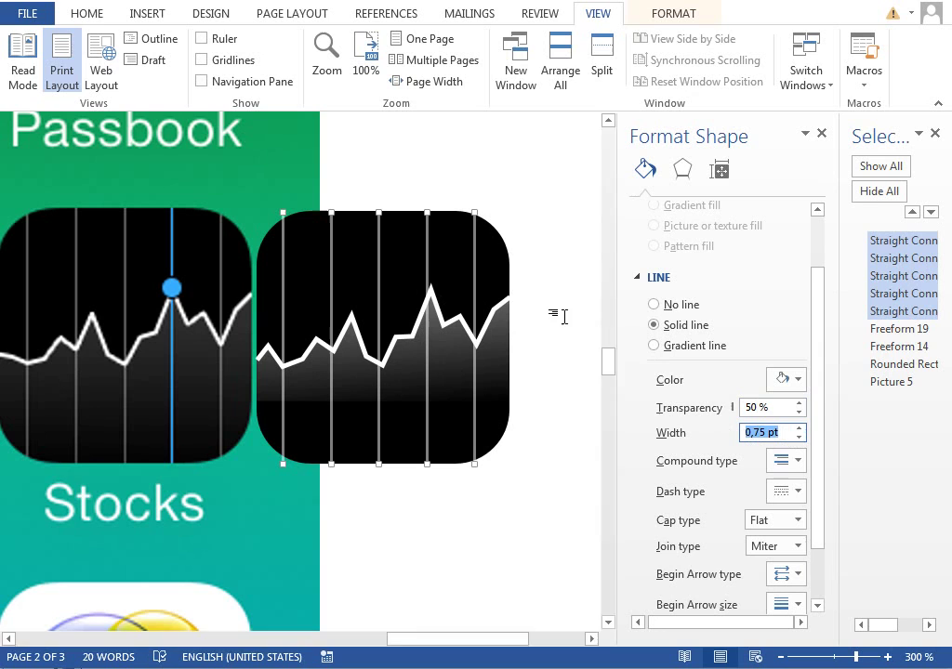
- Recolor the fourth vertical line, at the graph's highest peak, bright blue and set its transparency to 0 %
left_click(886, 329)
left_click(890, 294)
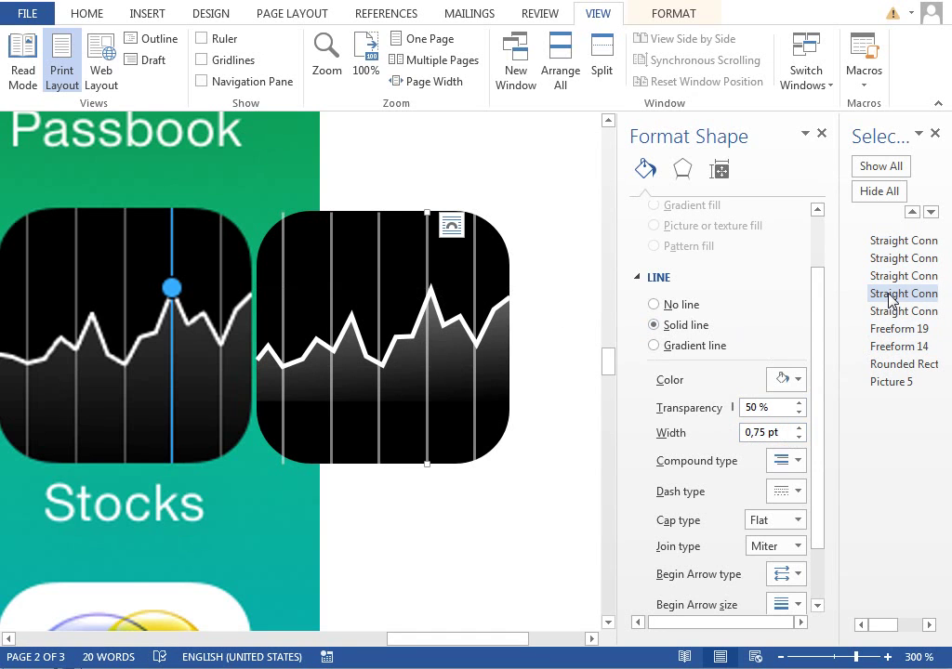
left_click(795, 384)
left_click(822, 543)
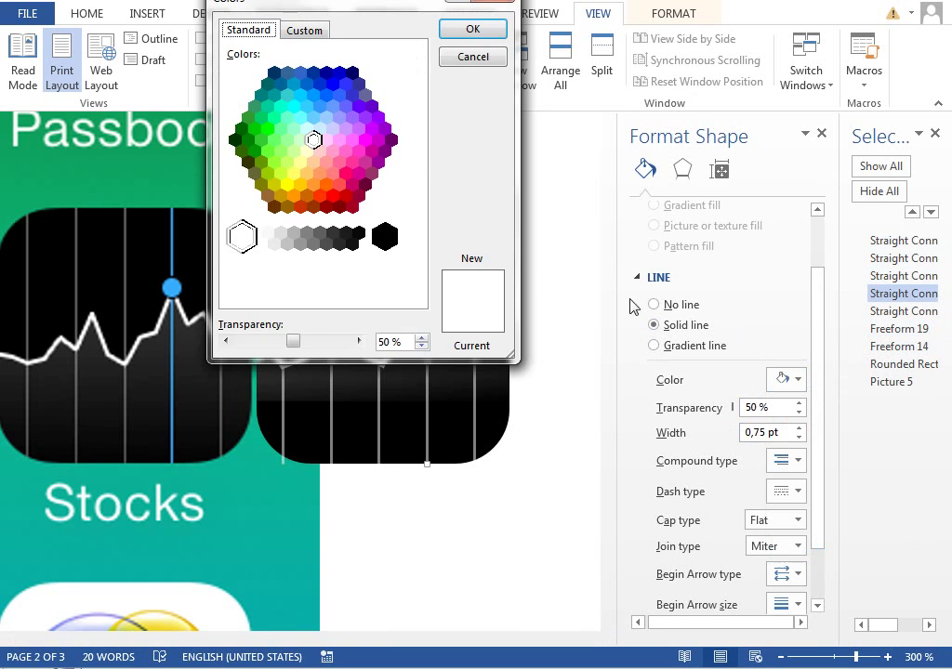
left_click_drag(396, 21, 594, 121)
left_click(554, 225)
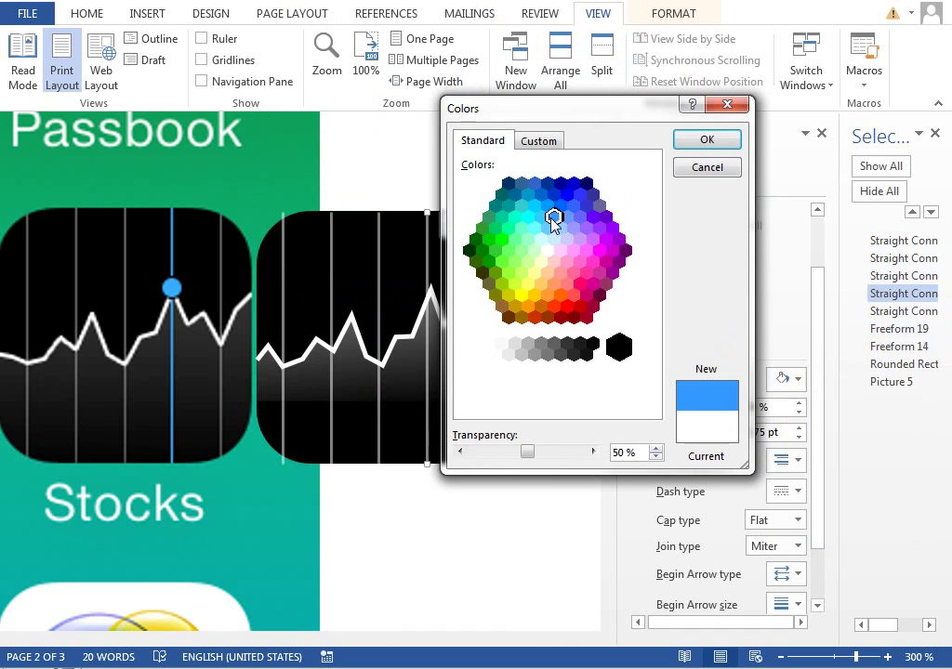
left_click(685, 141)
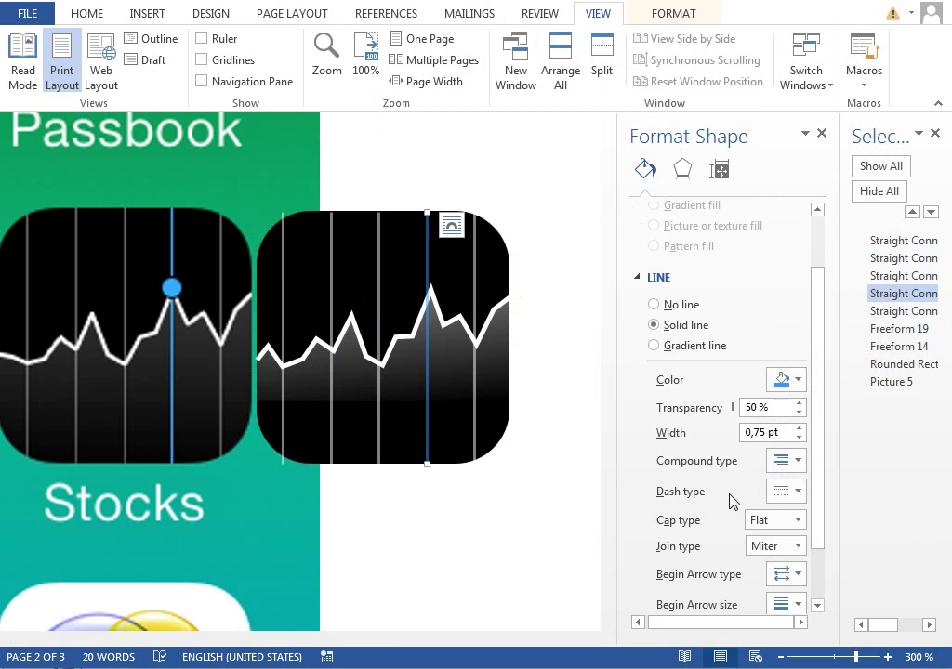
left_click(718, 414)
type("0")
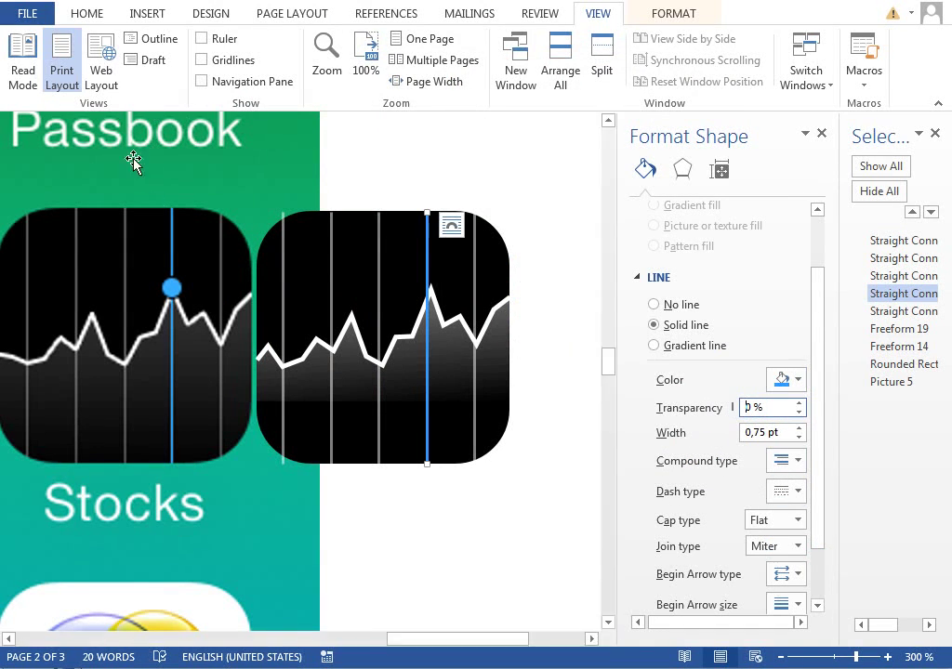
- Draw a circle about 2,12 mm in diameter over the blue dot of the reference Stocks icon
left_click(136, 18)
left_click(256, 63)
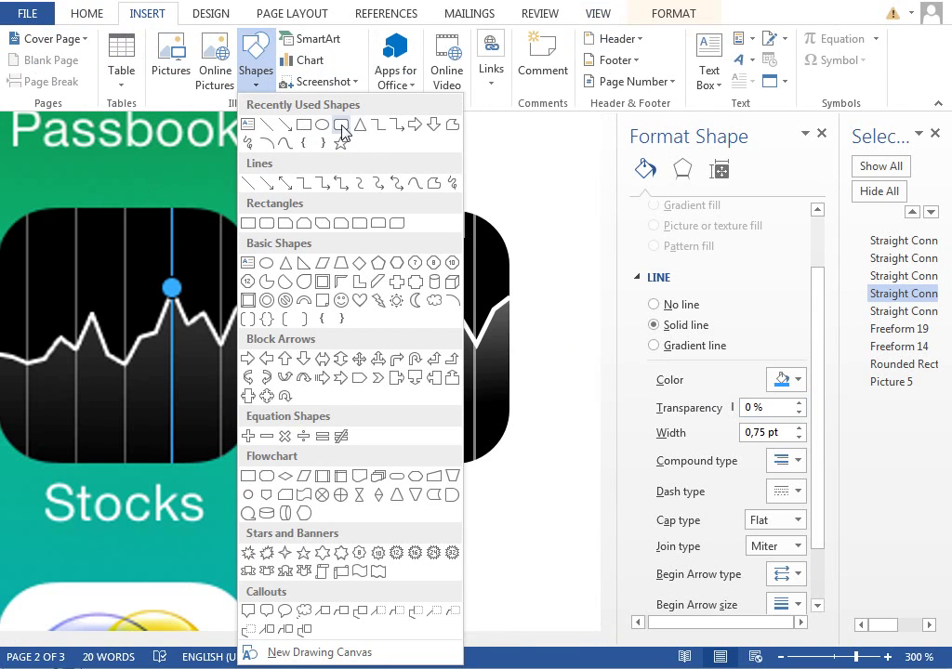
left_click(322, 126)
left_click_drag(161, 276, 183, 298)
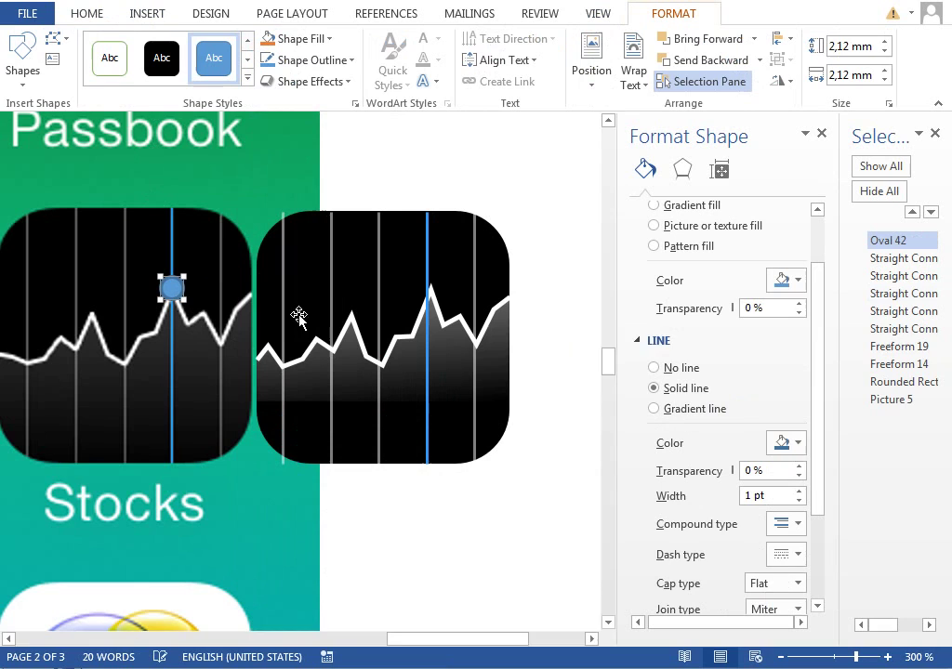
- Give the circle a bright blue fill and black outline, and center it on the blue line at the graph's peak
left_click(784, 280)
left_click(775, 464)
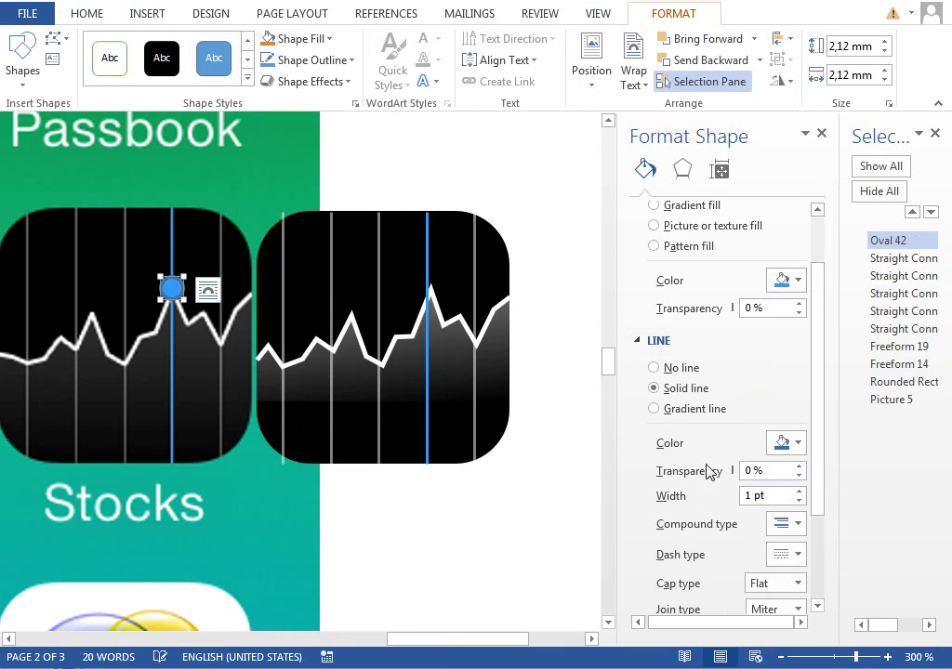
left_click(783, 443)
left_click(790, 486)
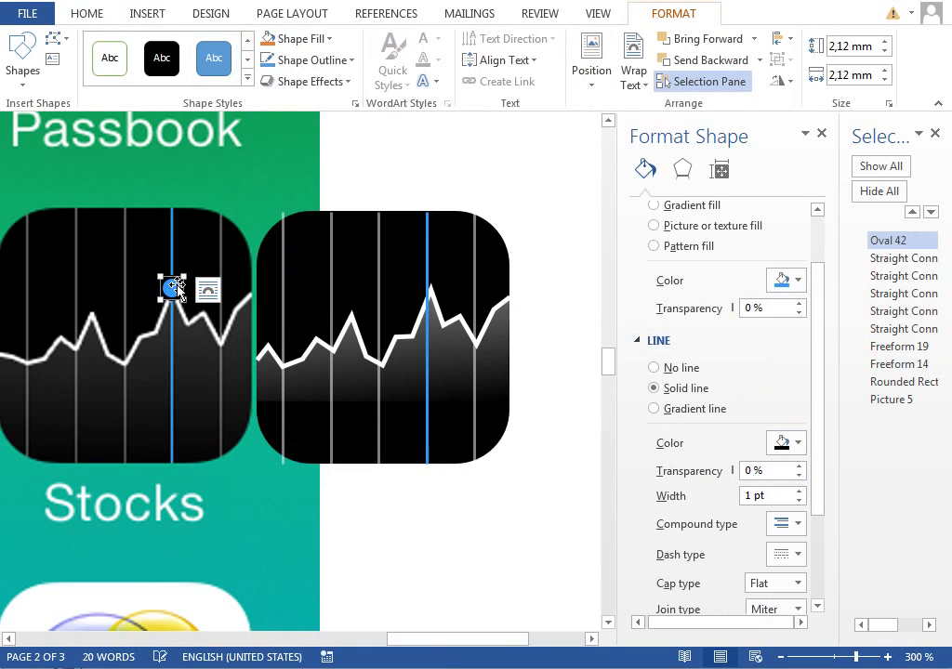
left_click_drag(172, 288, 428, 314)
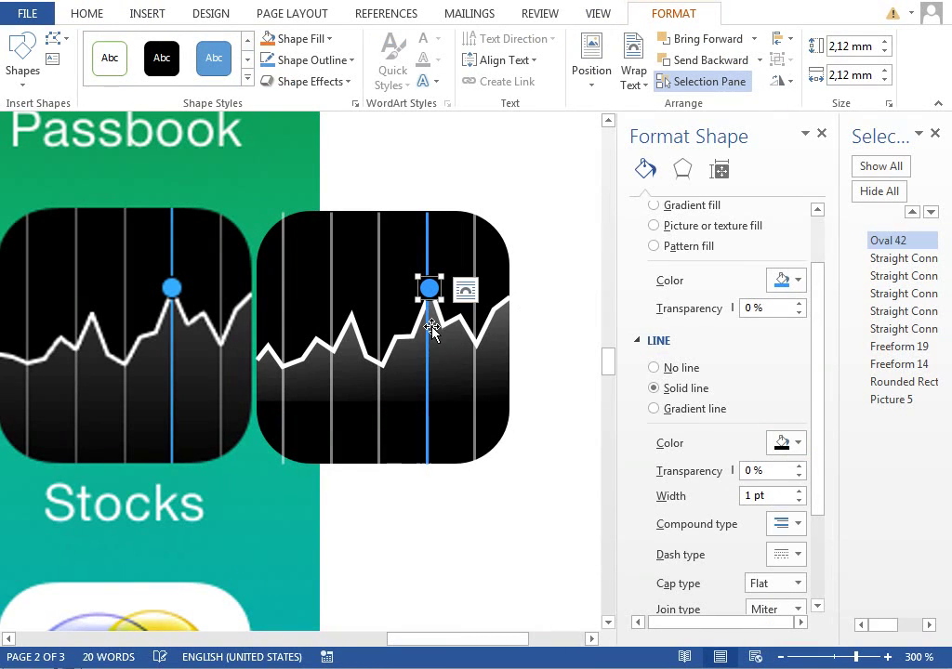
key("Left")
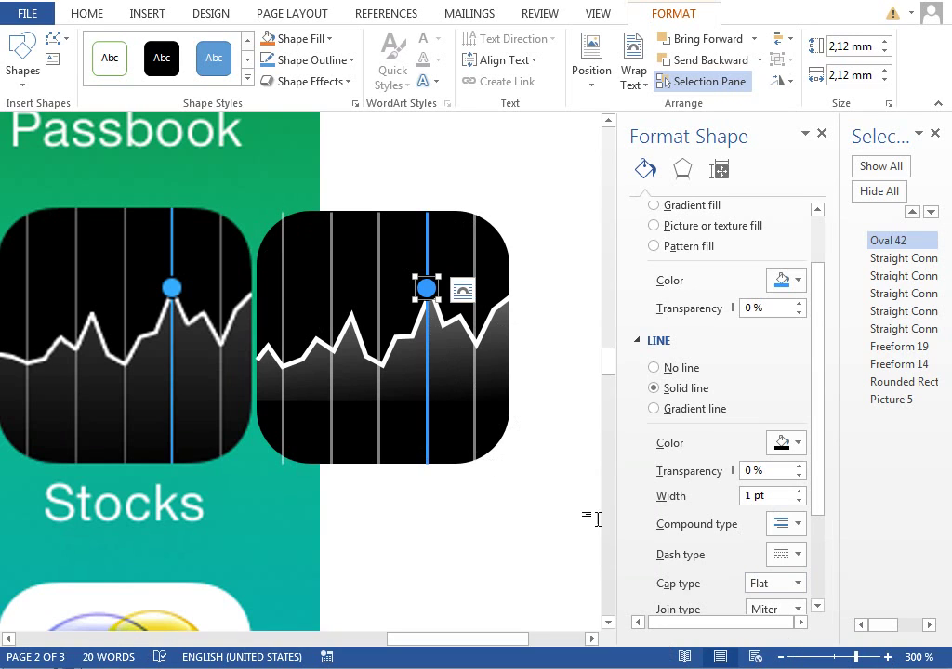
- Group the two outermost gray vertical lines of the recreated icon
left_click(867, 656)
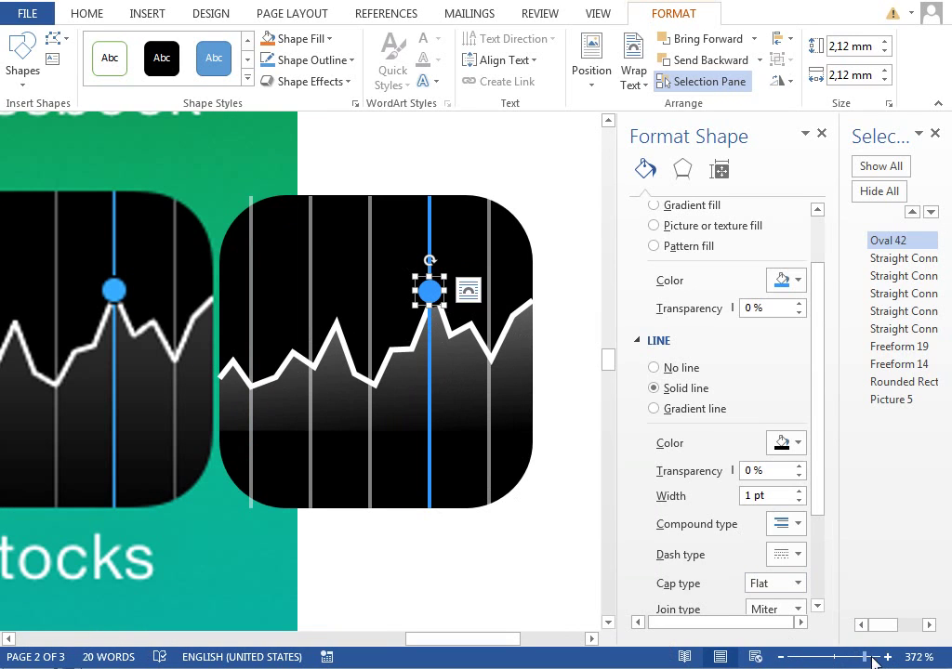
left_click(888, 656)
left_click(888, 656)
left_click(888, 657)
left_click(887, 656)
left_click(888, 656)
left_click(888, 656)
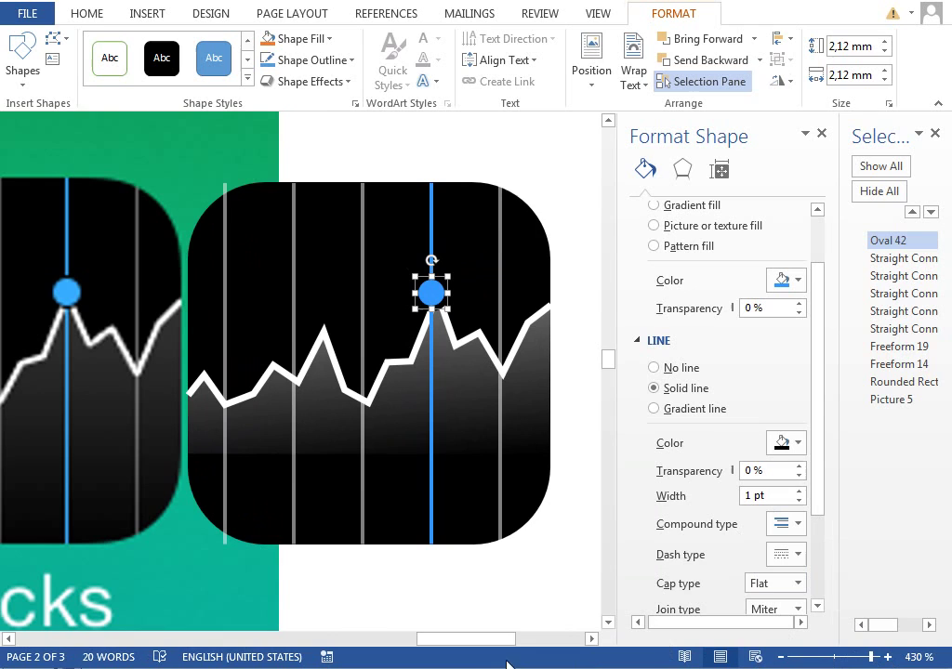
left_click_drag(490, 648, 495, 643)
left_click(240, 246)
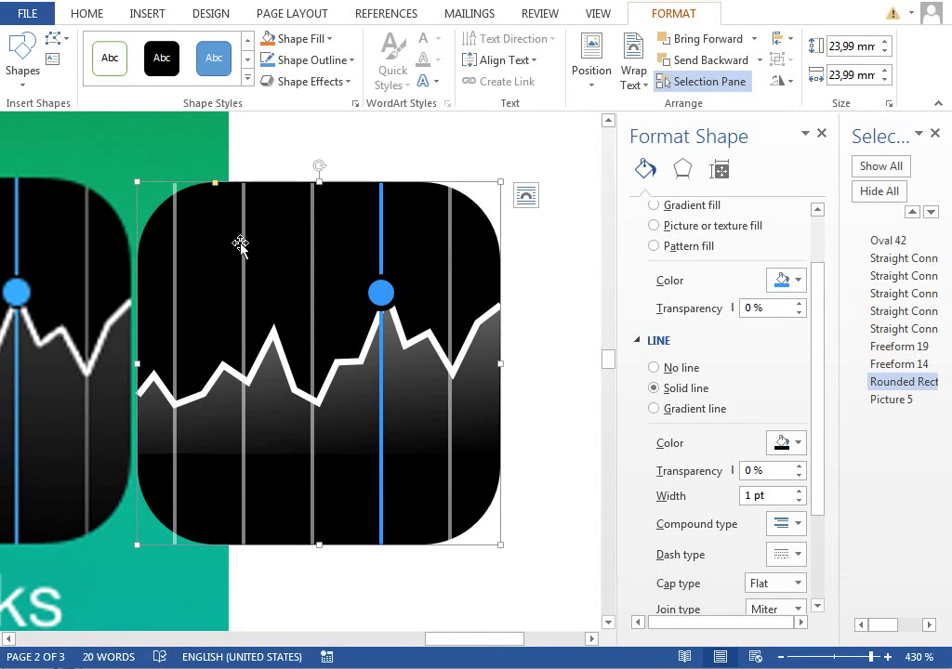
left_click(894, 260)
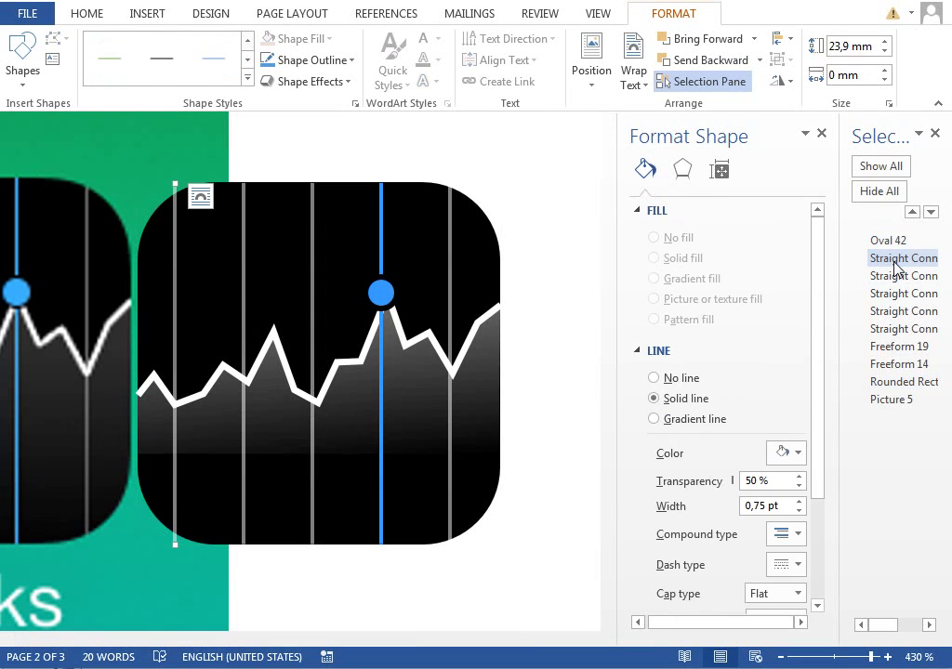
left_click(907, 330, "ctrl")
left_click(779, 59)
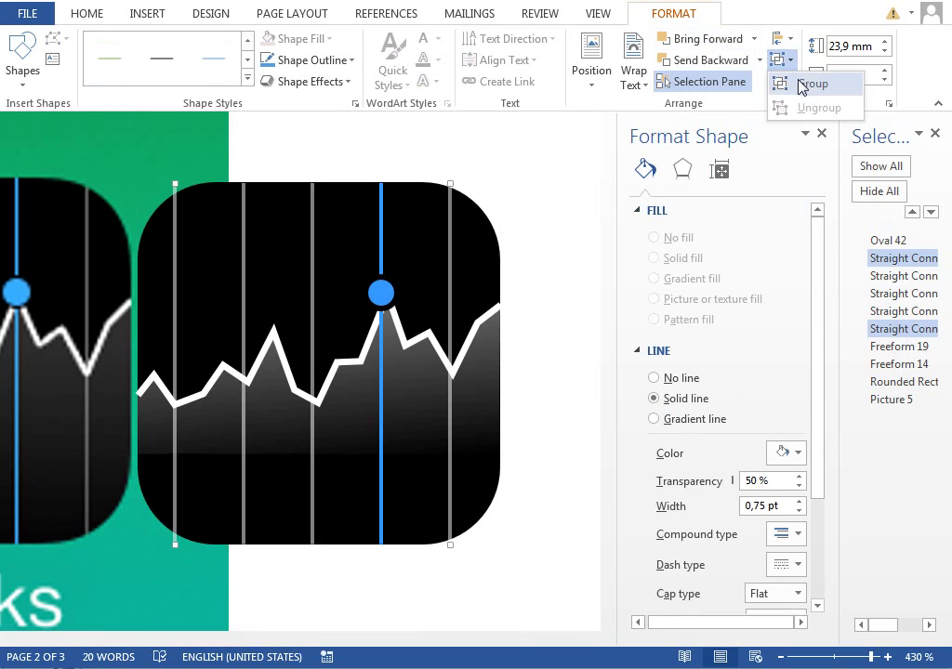
left_click(807, 81)
- Shorten the grouped outer lines at both ends to a group height of about 22,75 mm, fitting the rounded corners
left_click_drag(313, 171, 318, 191)
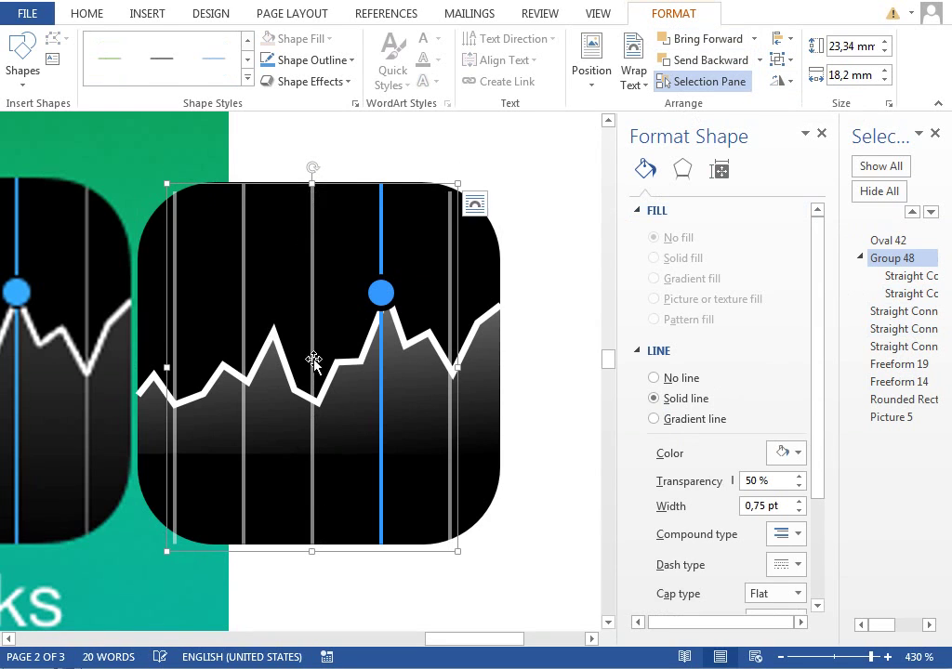
left_click_drag(311, 552, 313, 539)
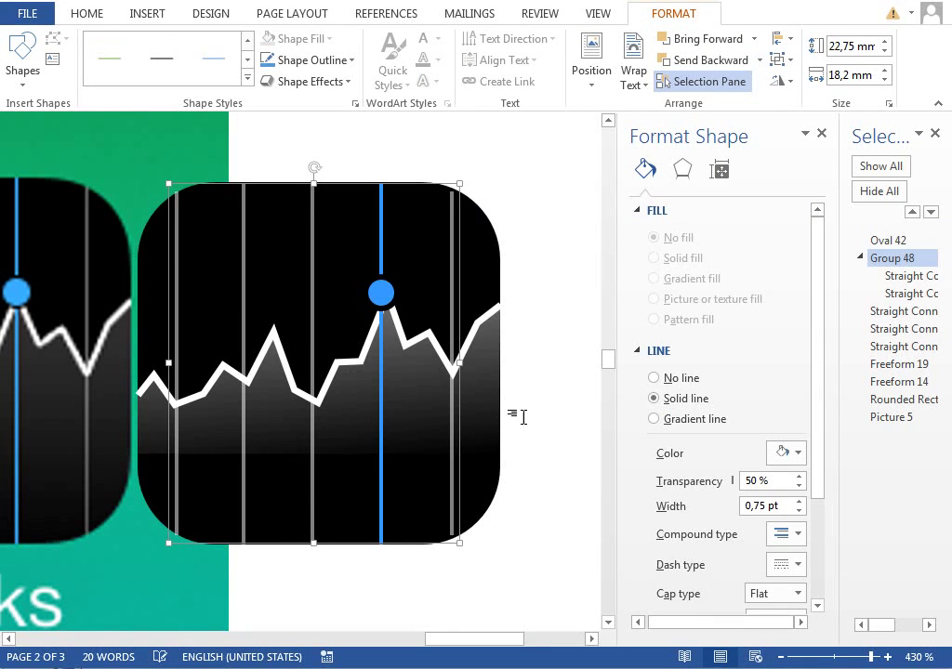
- Nudge the two inner gray lines, the blue line and the blue circle together slightly to the right on the icon
left_click(864, 310)
left_click(873, 328, "ctrl")
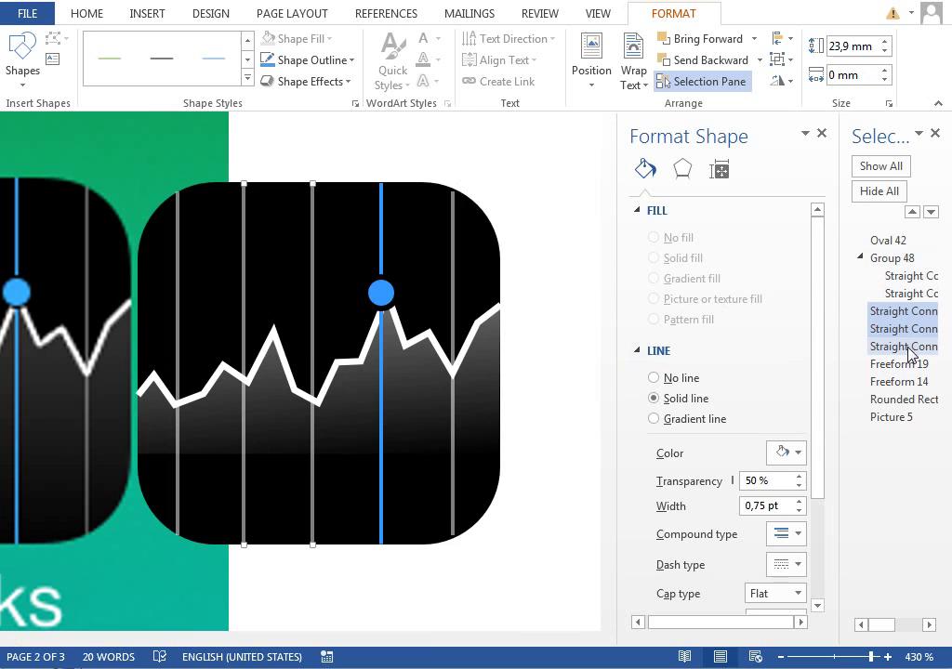
left_click(877, 347, "ctrl")
left_click(887, 244, "ctrl")
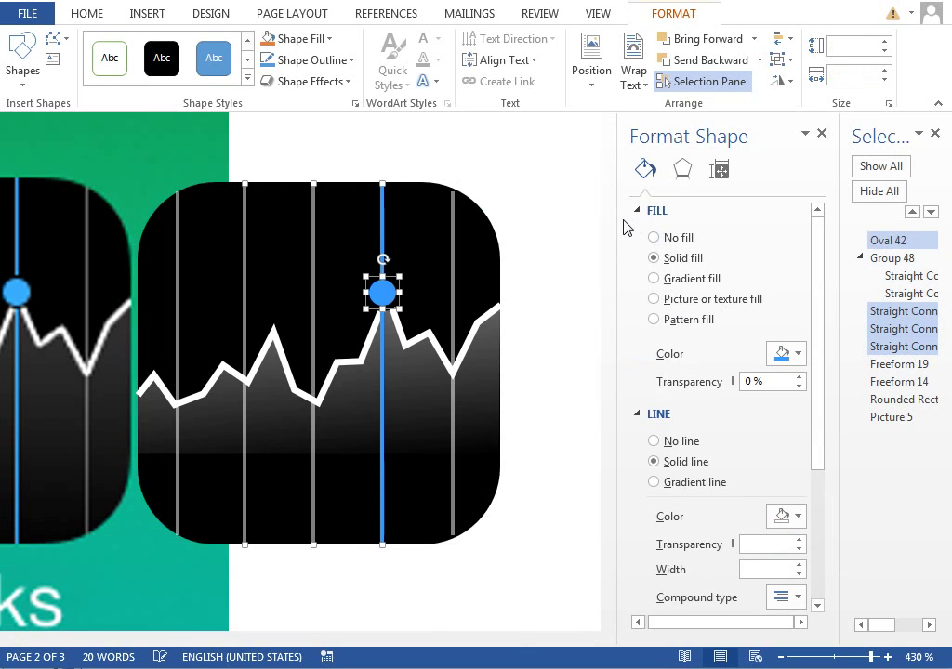
key("Right")
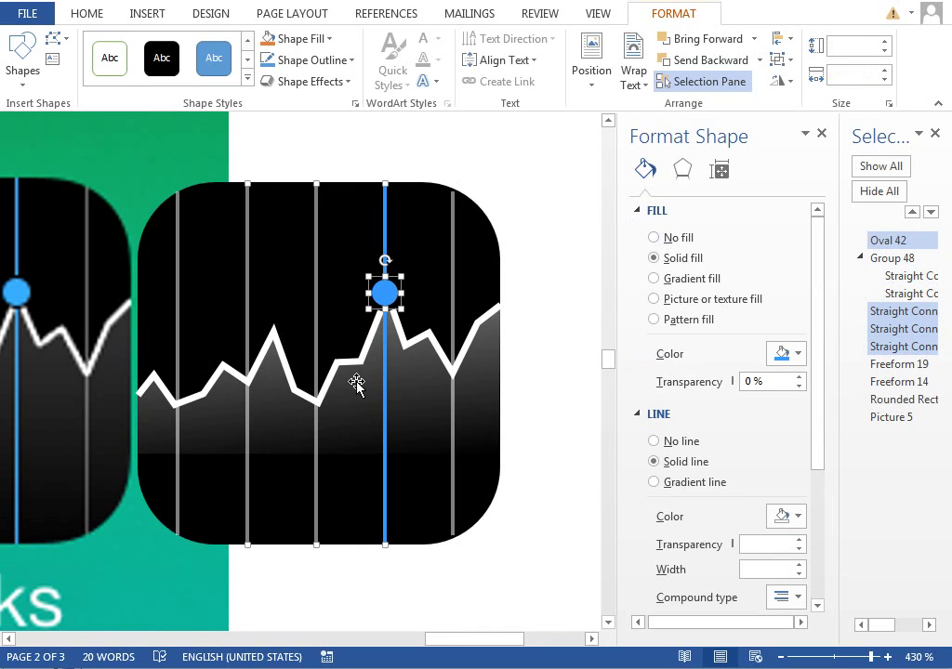
key("Right")
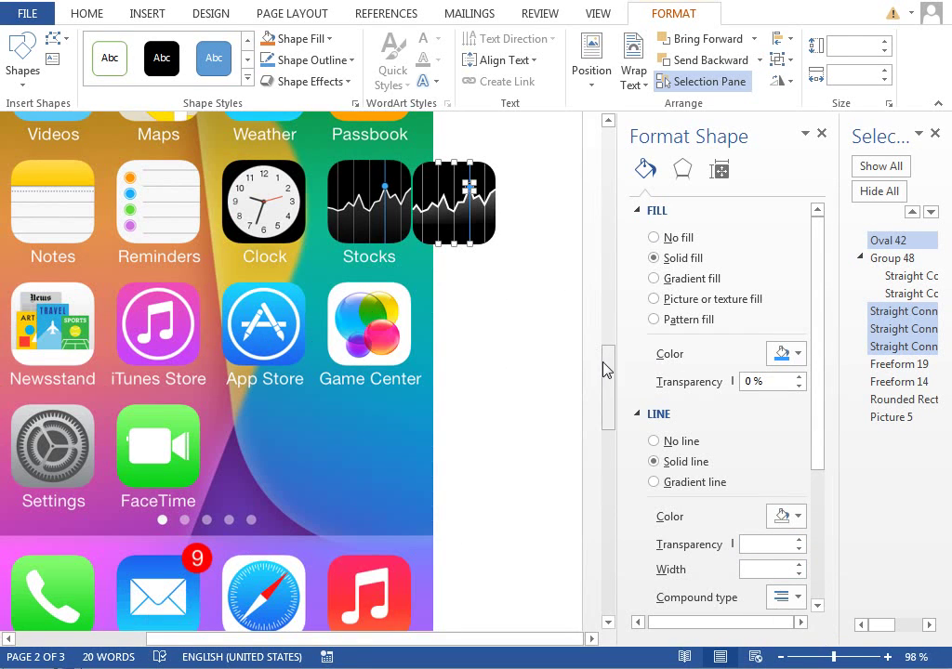
- Group the rounded rectangle, both freeform graph shapes, all vertical lines and the blue circle into one icon object
scroll(577, 357, "up", 1)
left_click(378, 403)
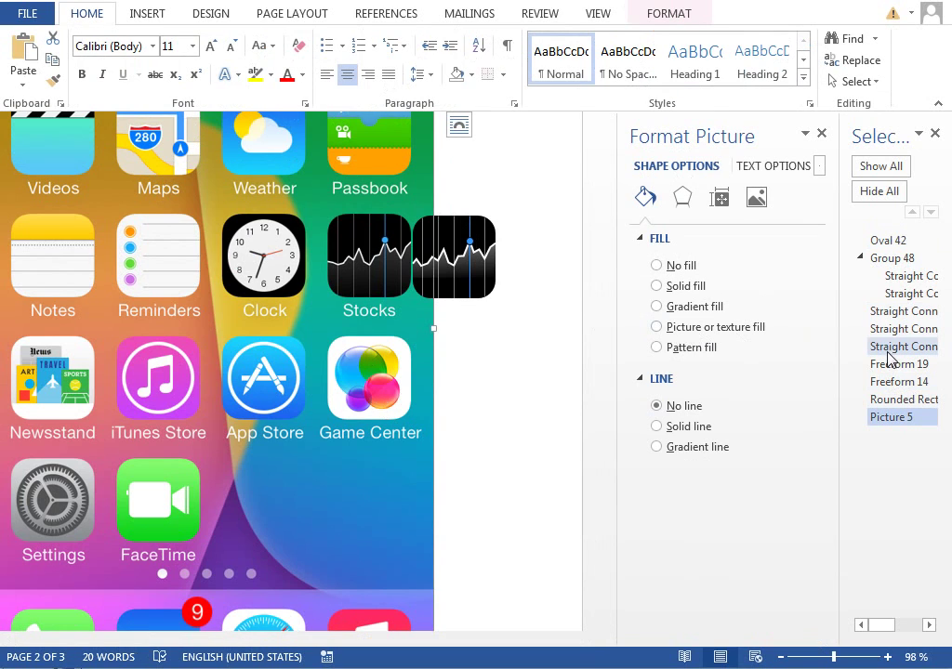
left_click(898, 399)
left_click(898, 367, "shift")
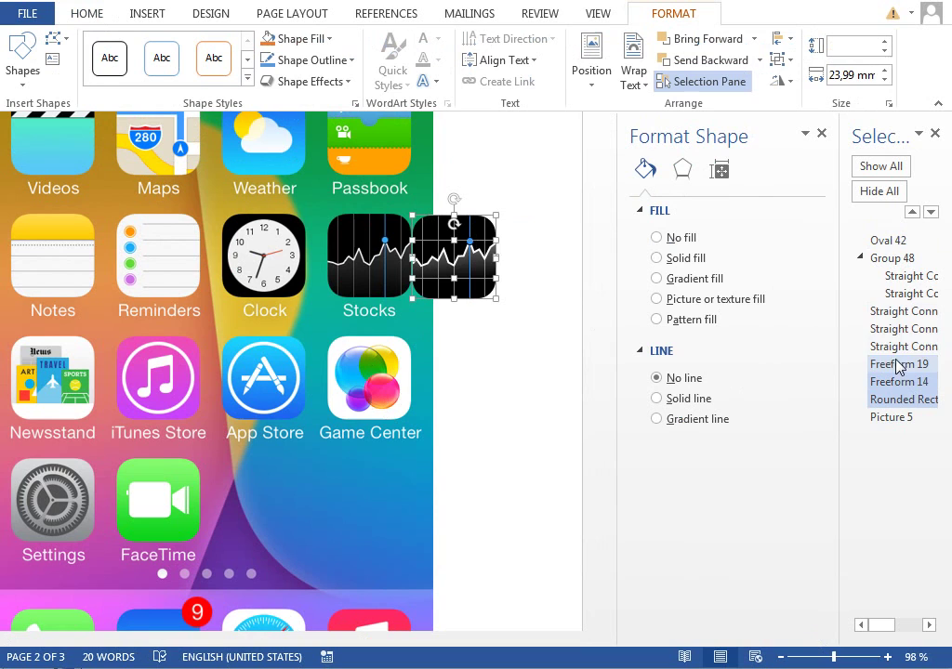
left_click(898, 347, "ctrl")
left_click(895, 329, "ctrl")
left_click(898, 311, "ctrl")
left_click(898, 261, "ctrl")
left_click(897, 244, "ctrl")
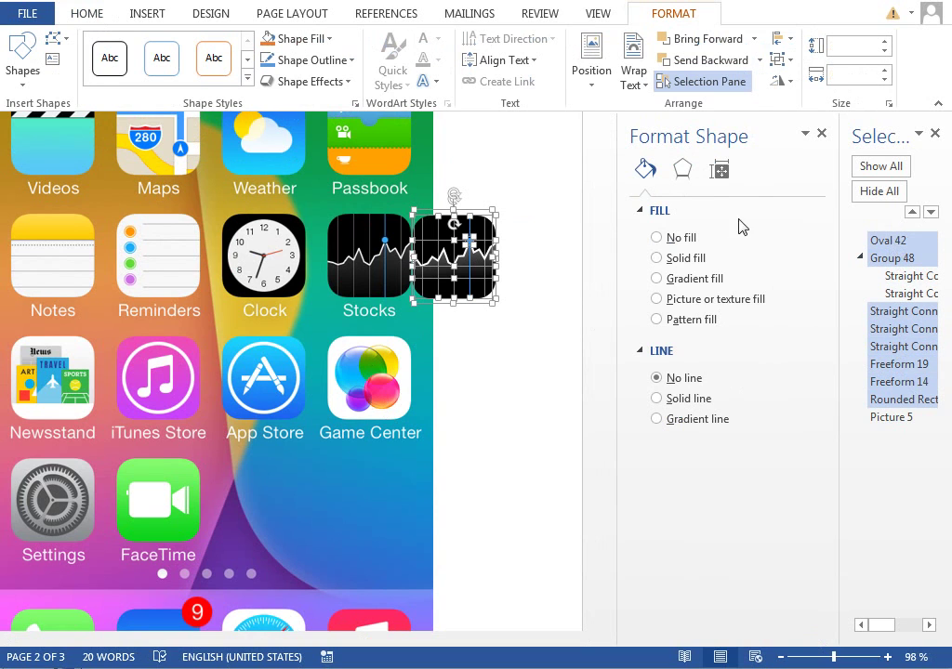
left_click(781, 59)
left_click(805, 82)
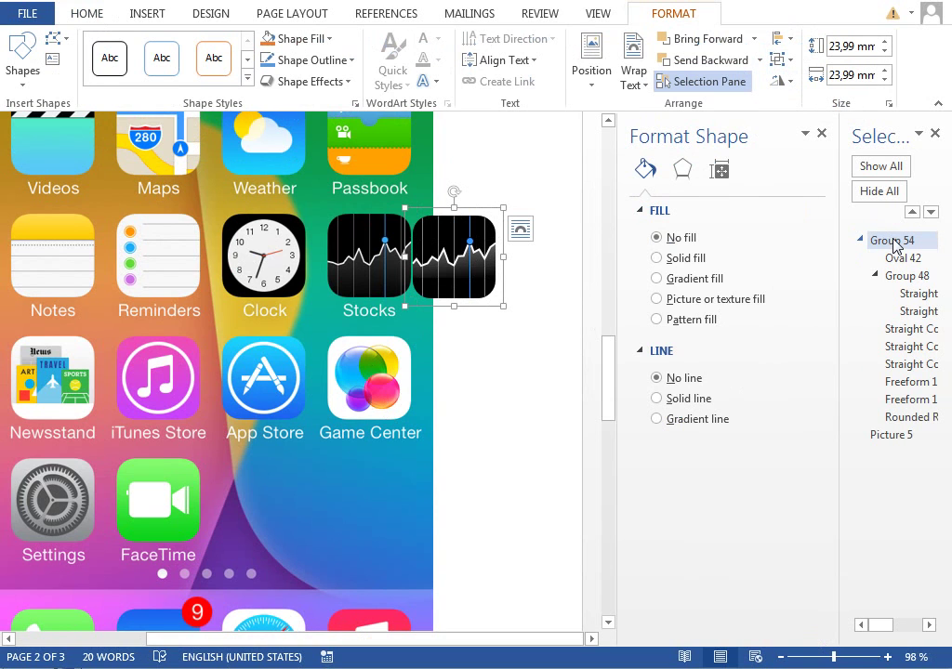
- Rename the new icon group as "stocks icon"
double_click(892, 241)
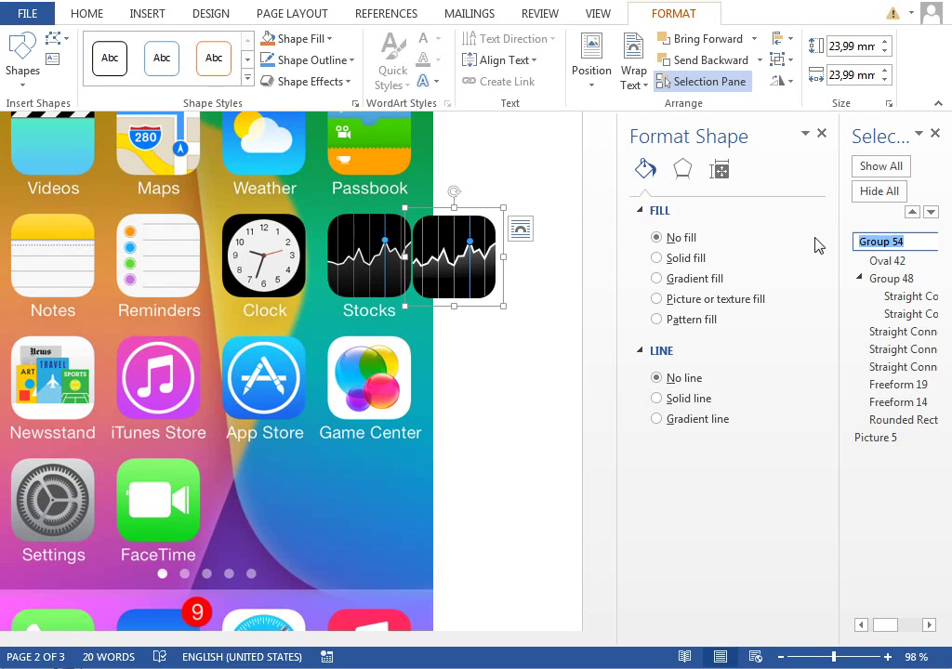
type("stocks icon")
key("Return")
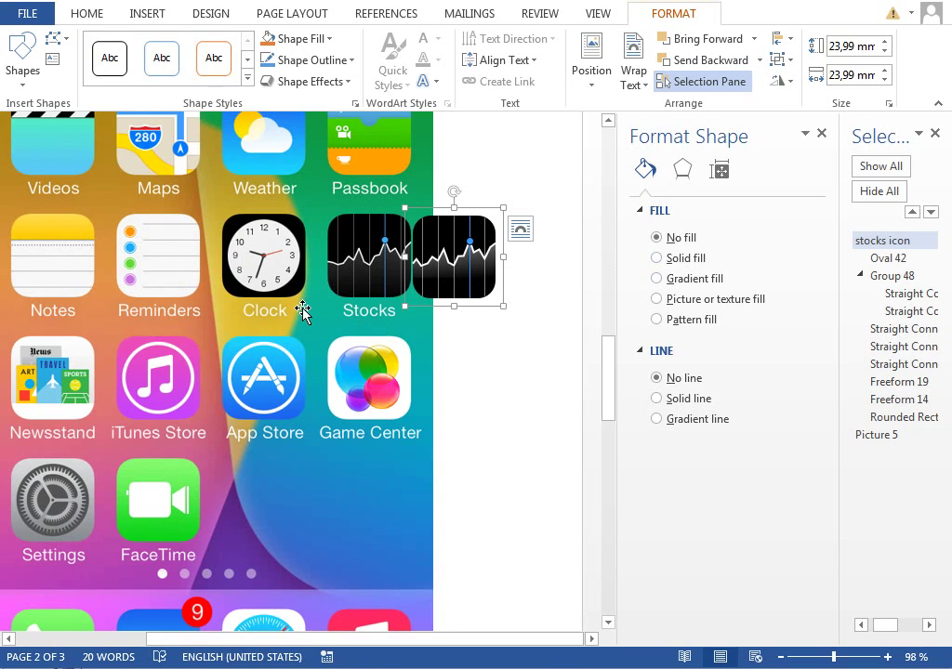
- Move the stocks icon group from page 2 to page 1, over the grayed-out Stocks icon of the home screen picture
left_click_drag(609, 383, 610, 337)
left_click_drag(481, 474, 355, 170)
scroll(399, 291, "up", 4)
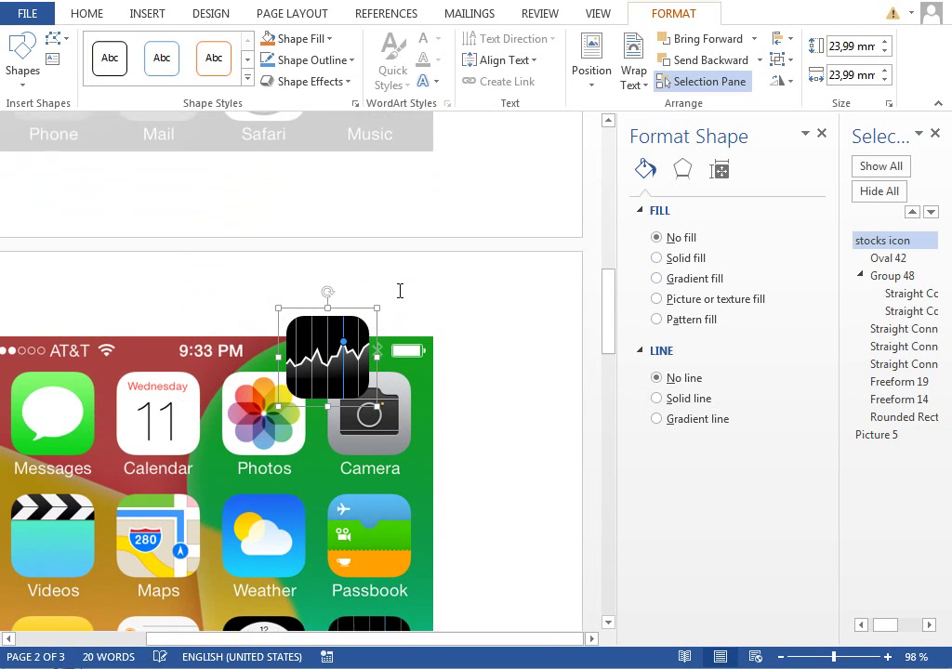
left_click_drag(833, 657, 811, 657)
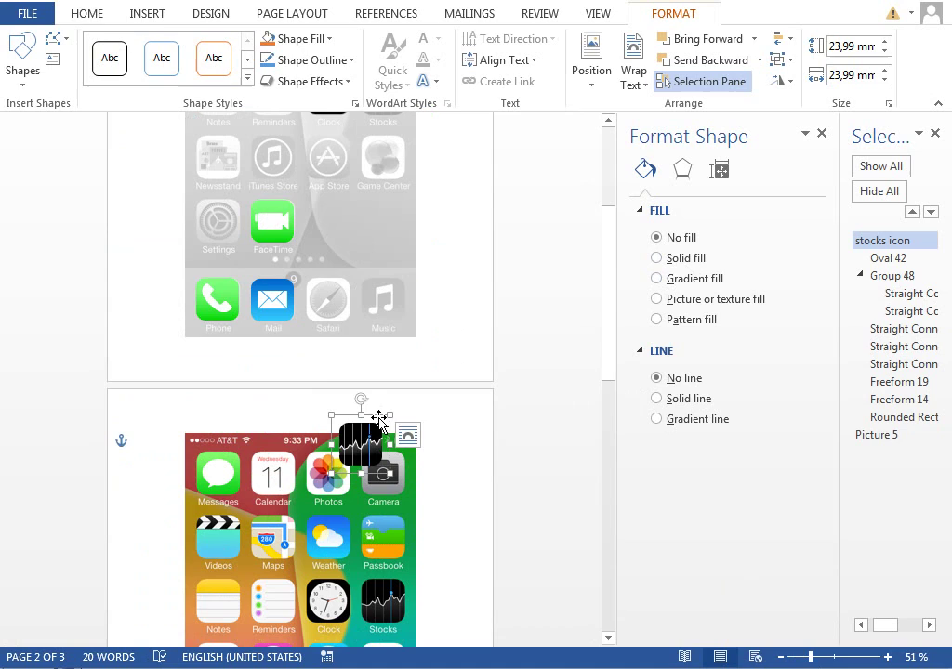
left_click_drag(367, 438, 400, 234)
scroll(399, 234, "up", 3)
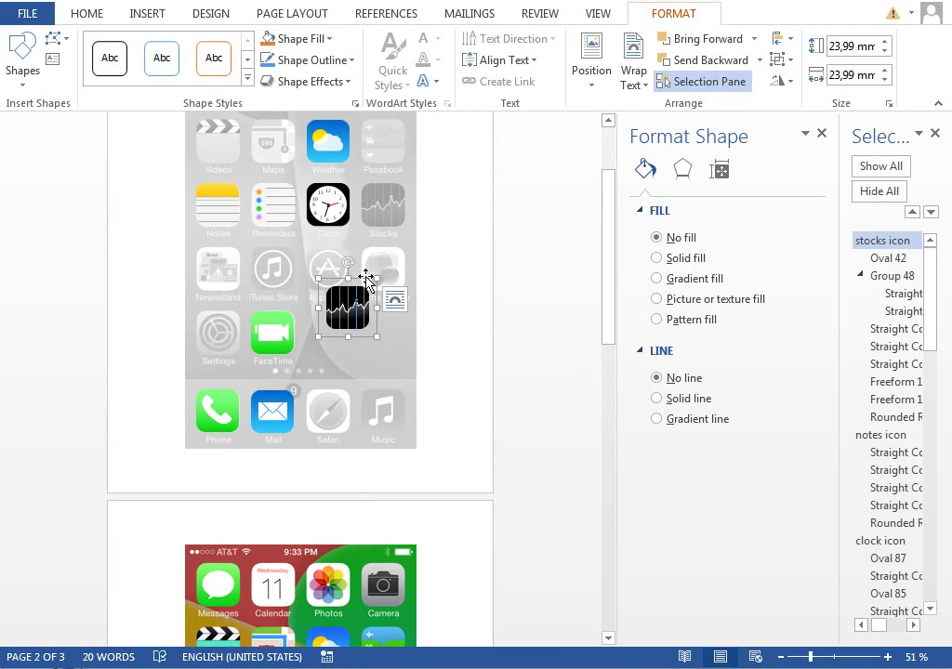
left_click_drag(366, 276, 397, 183)
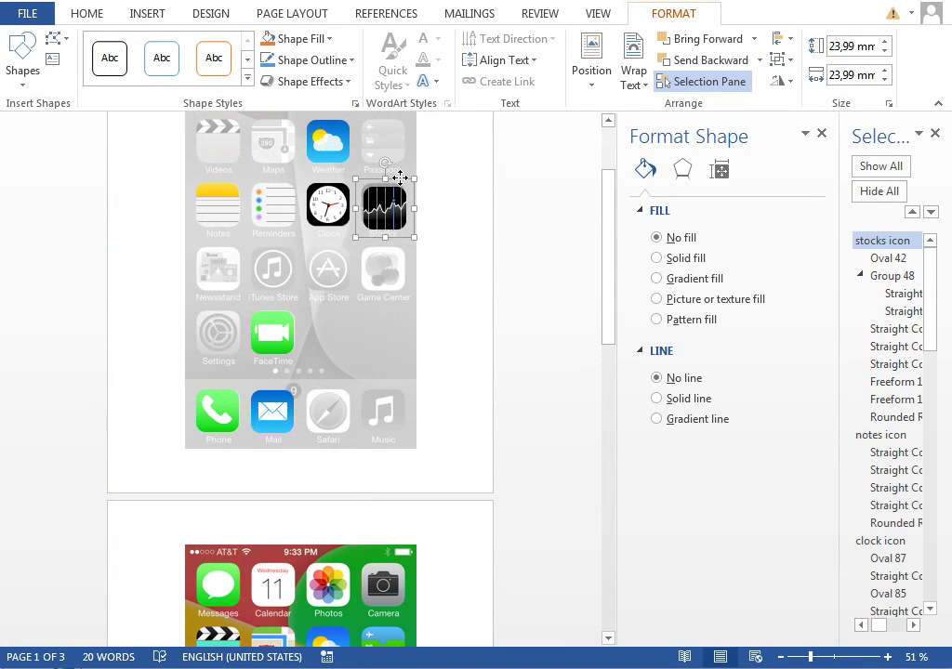
- Align the stocks icon group exactly with the edges of the grayed-out Stocks icon beneath it
left_click(864, 657)
left_click_drag(327, 639, 372, 641)
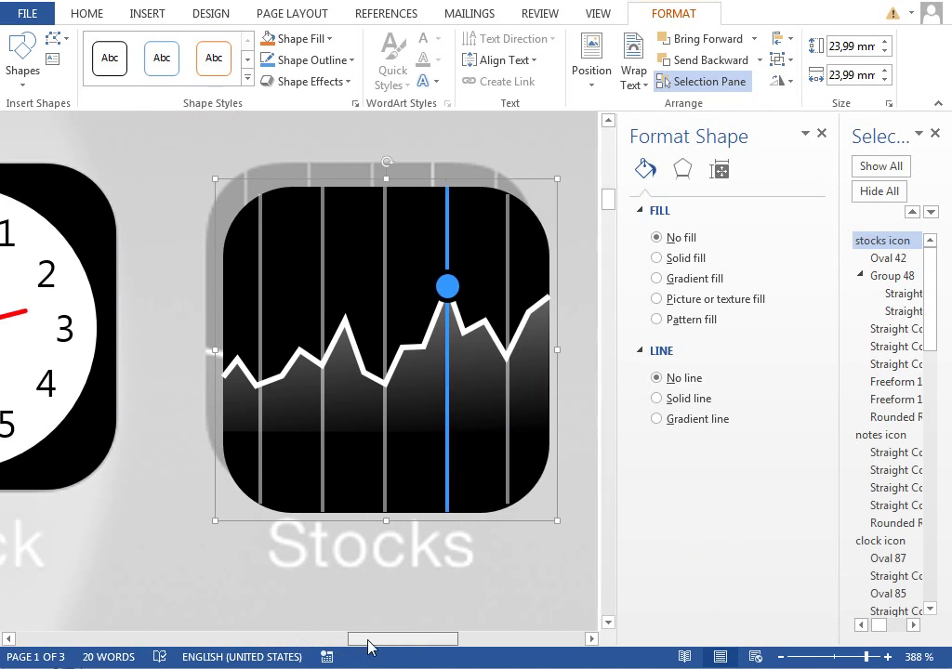
left_click_drag(293, 202, 296, 202)
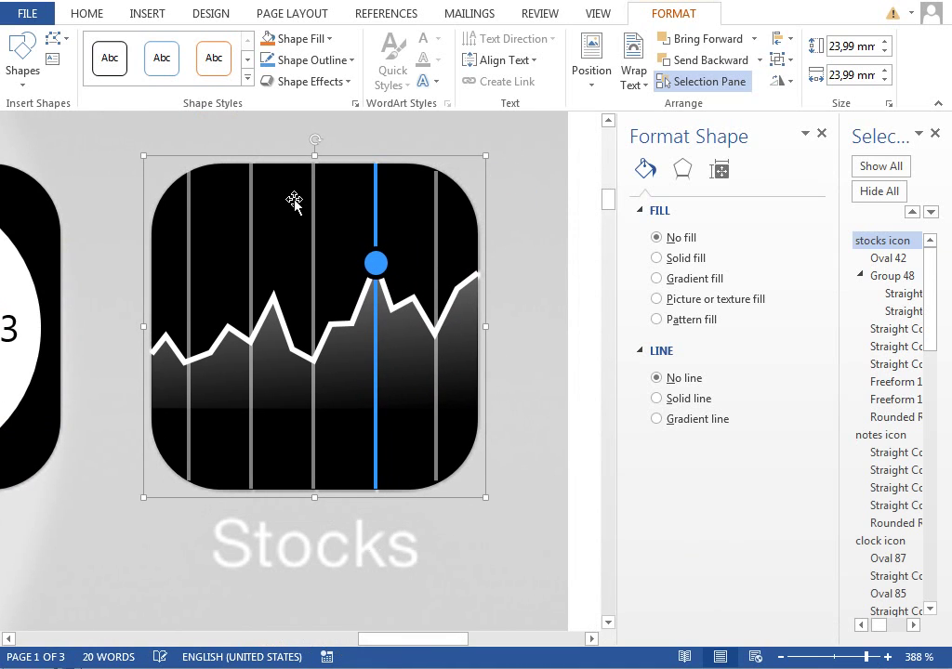
left_click(836, 657)
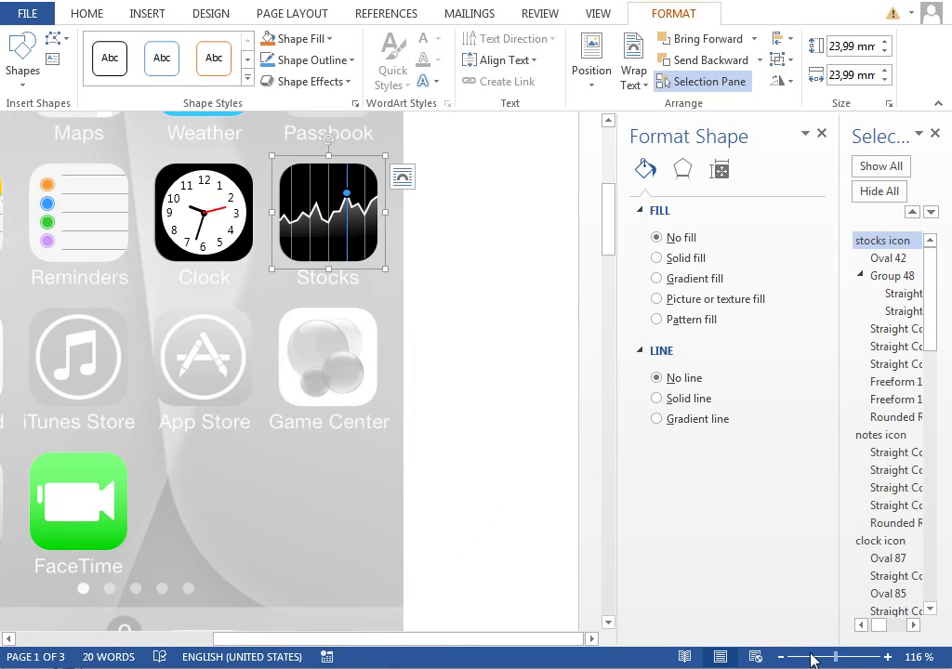